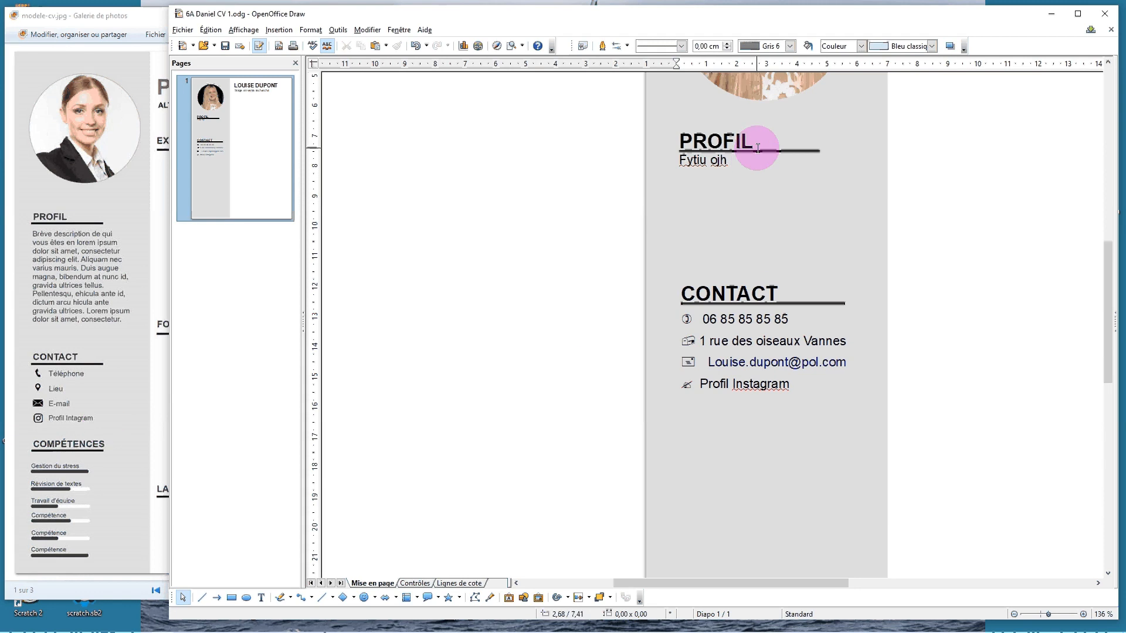
- Duplicate the PROFIL text frame and move the copy down the grey column, below the CONTACT block
click(719, 133)
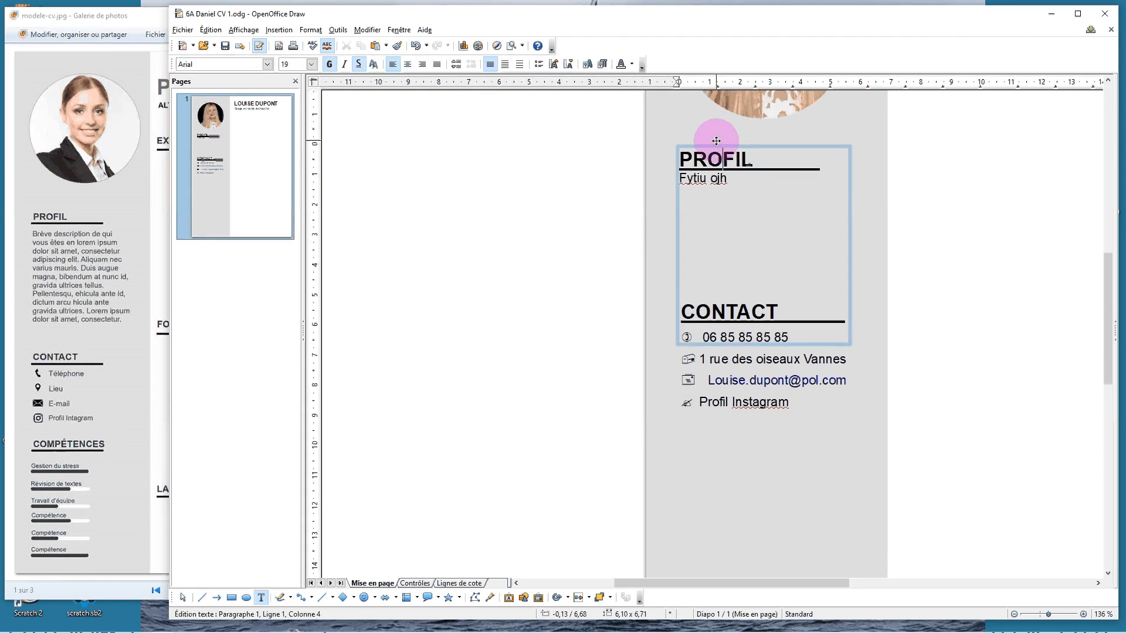
click(715, 141)
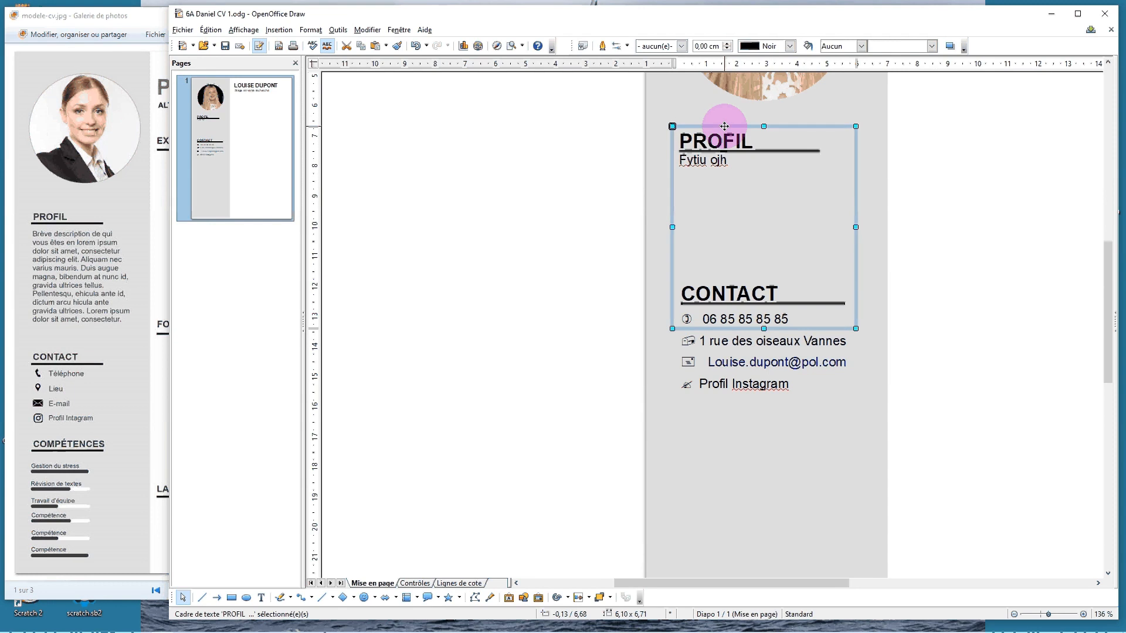
click(715, 420)
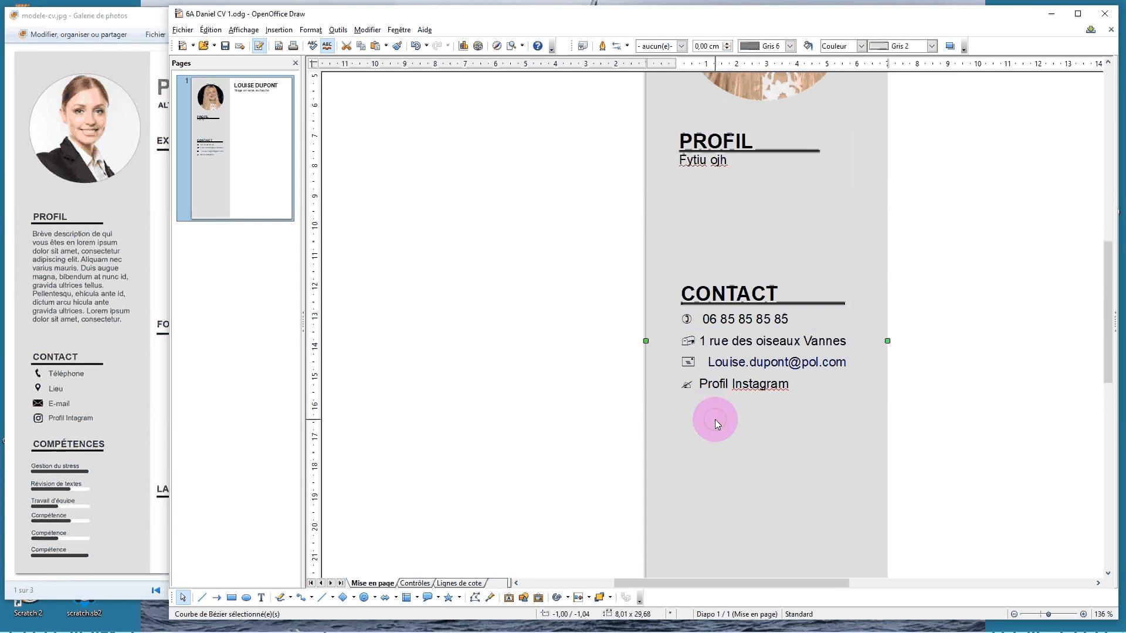
click(563, 411)
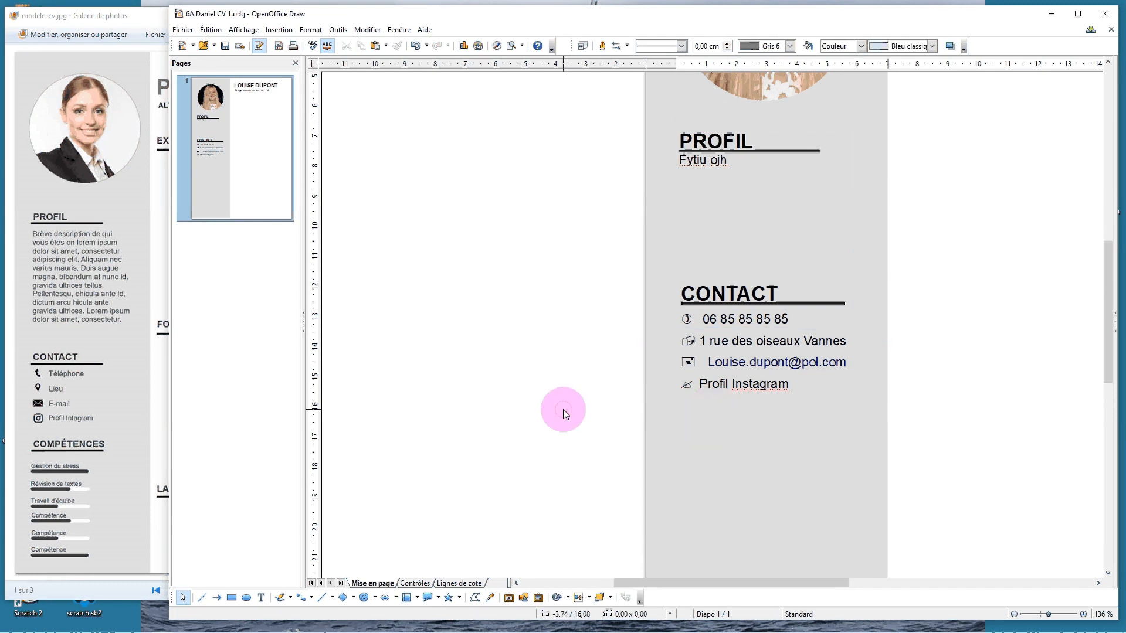
key(Tab)
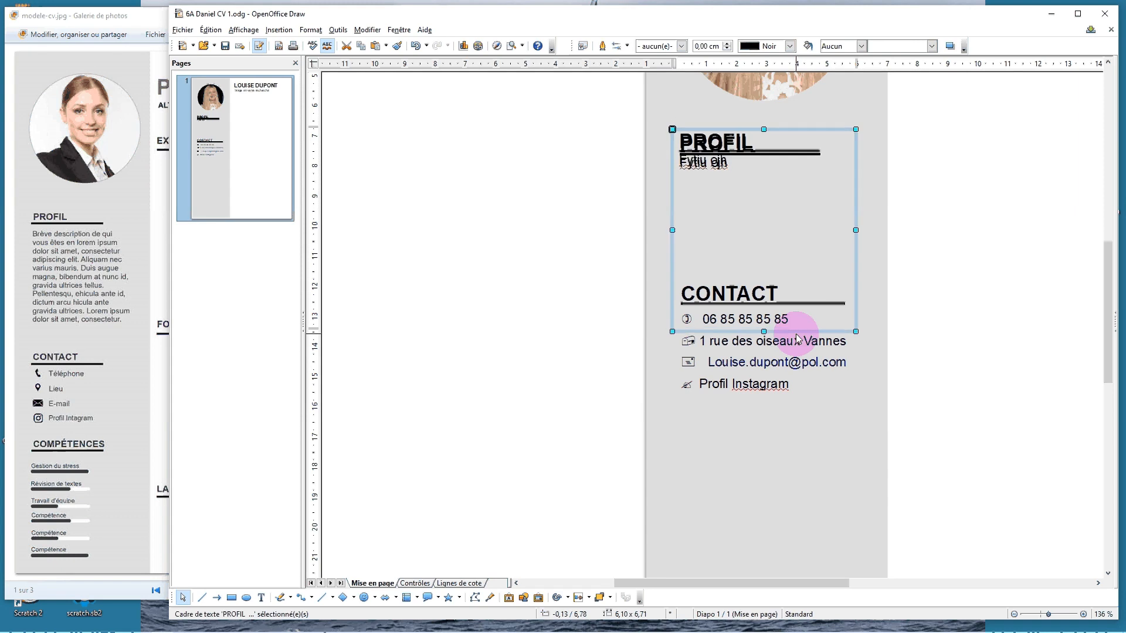
key(Down)
key(Down)
key(Down)
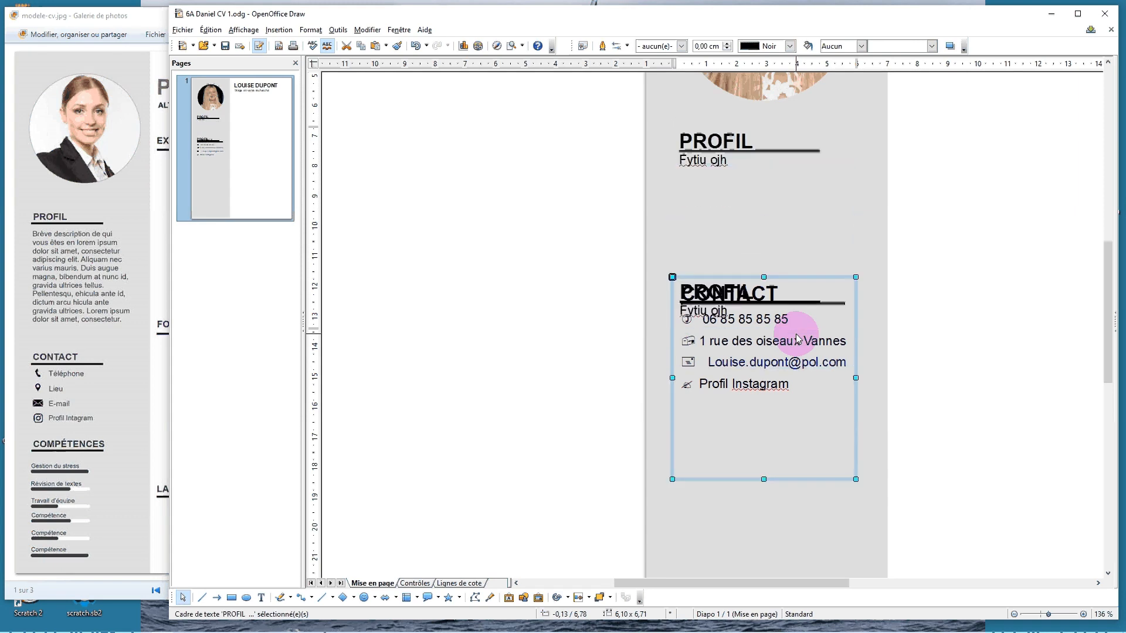
key(Down)
key(Down)
key(Down)
key(Down)
key(Down)
key(Down)
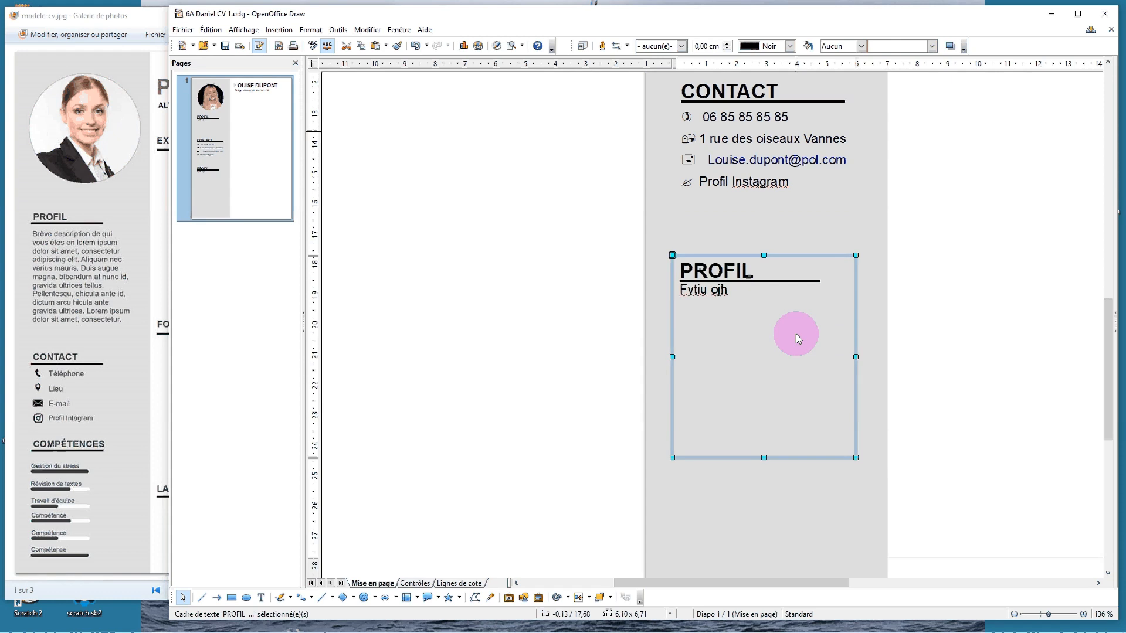
click(750, 271)
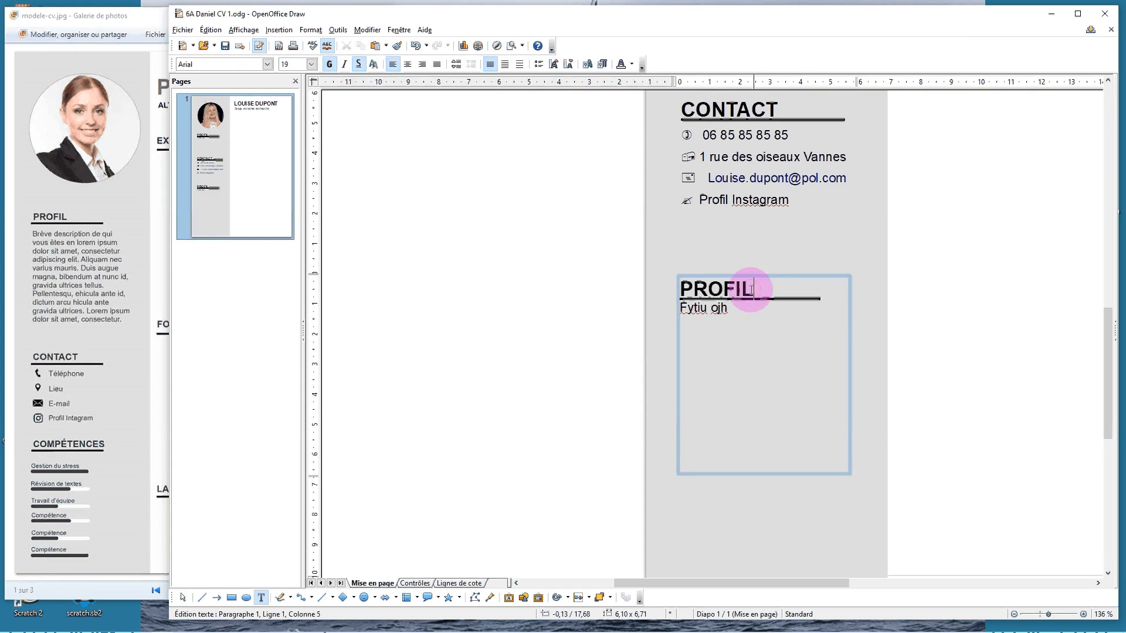
drag(751, 289, 679, 291)
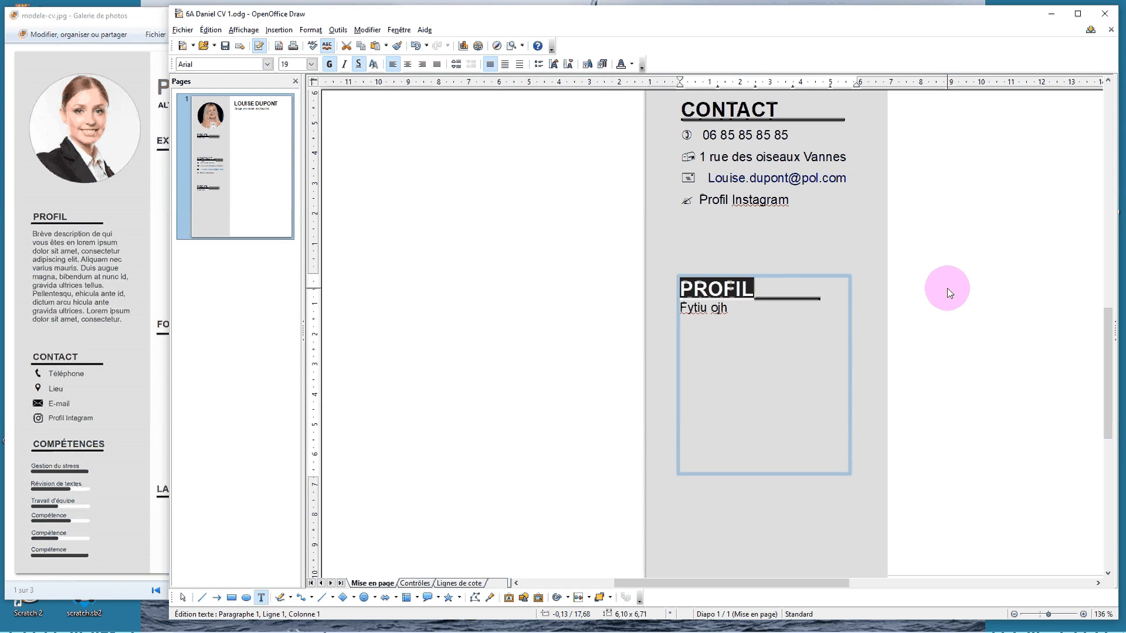
key(ctrl+o)
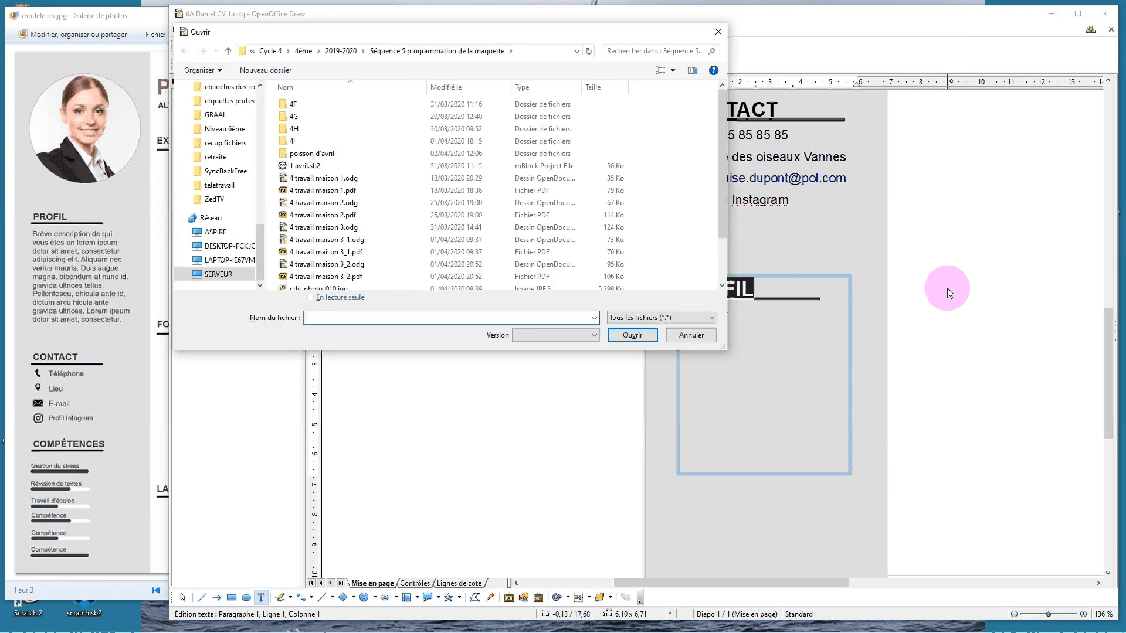
click(692, 336)
- Replace the heading word in the copied frame below the CONTACT block with "COMPÉ"
click(759, 285)
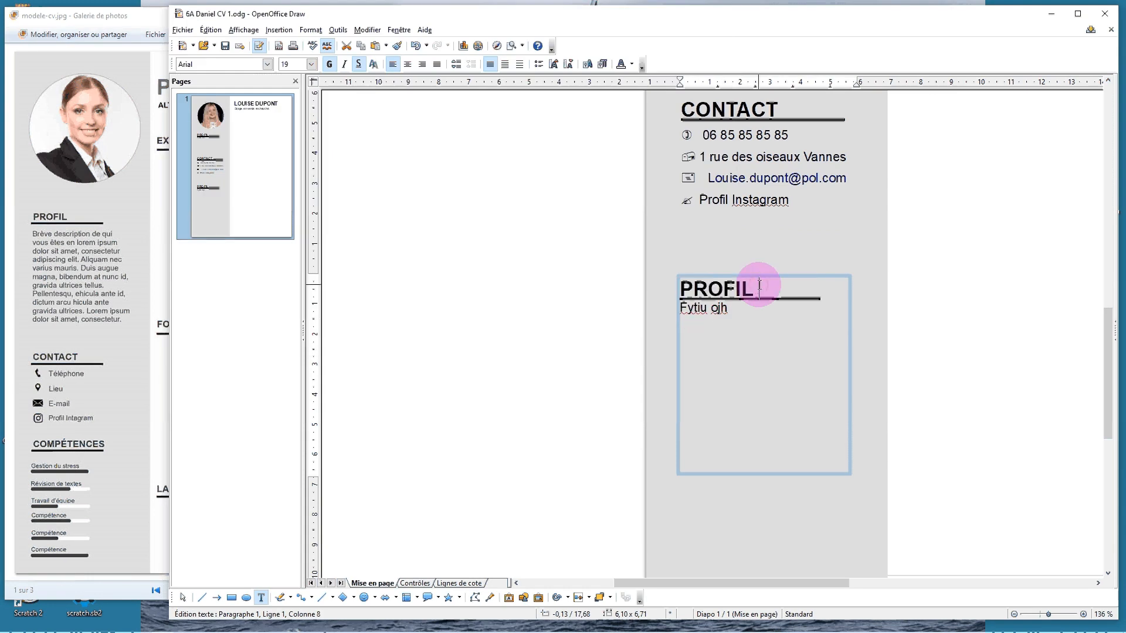
drag(759, 285, 677, 287)
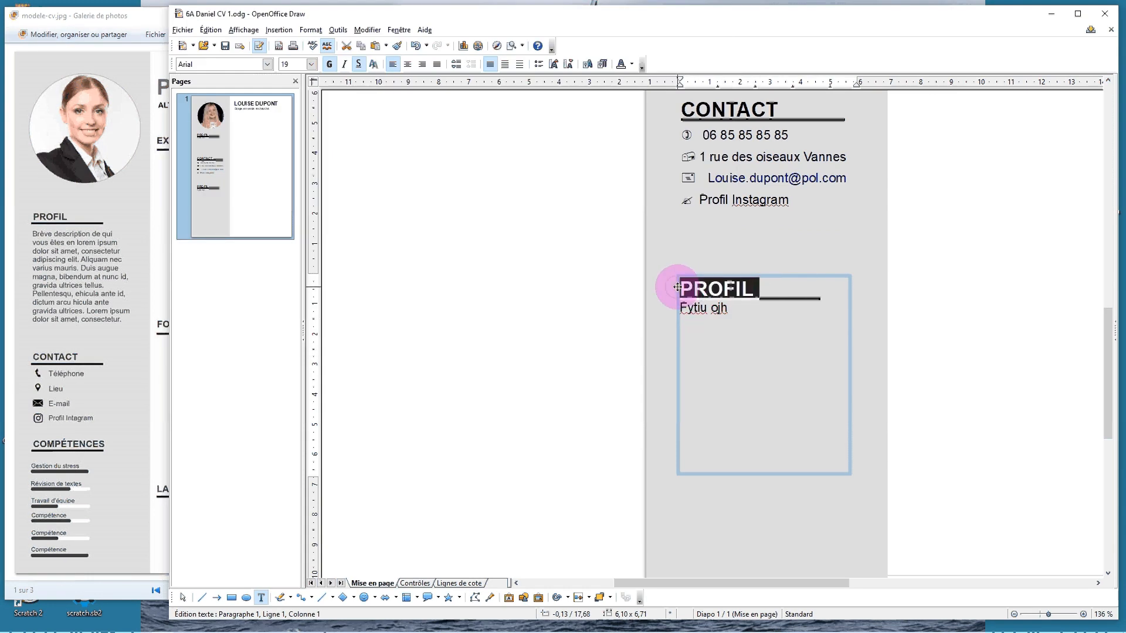
text(CO)
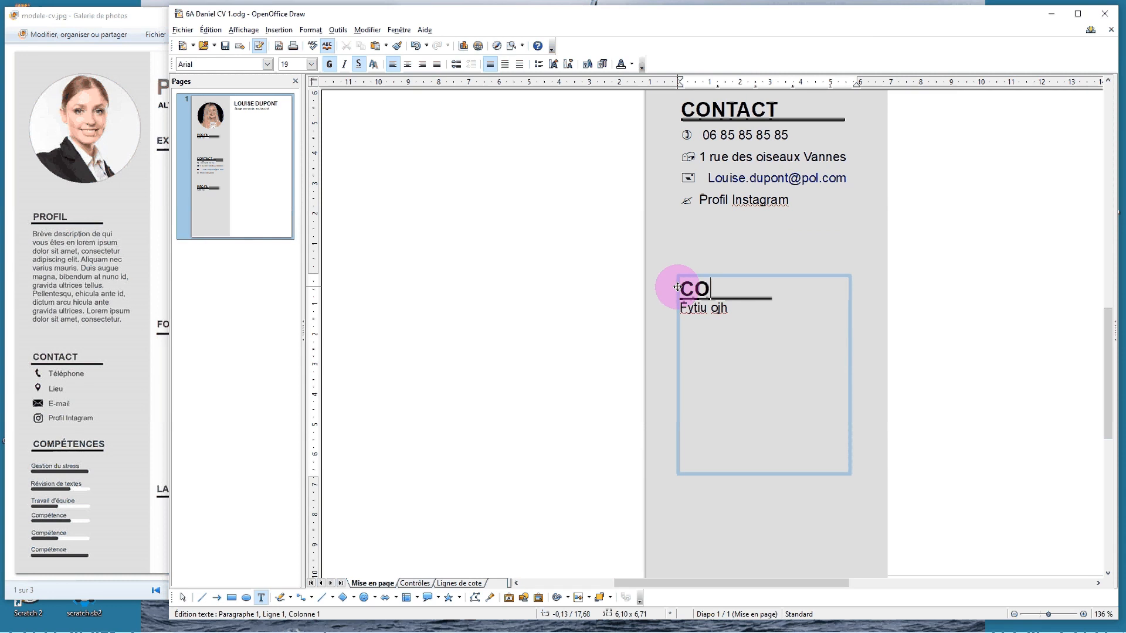
text(MP)
text(É)
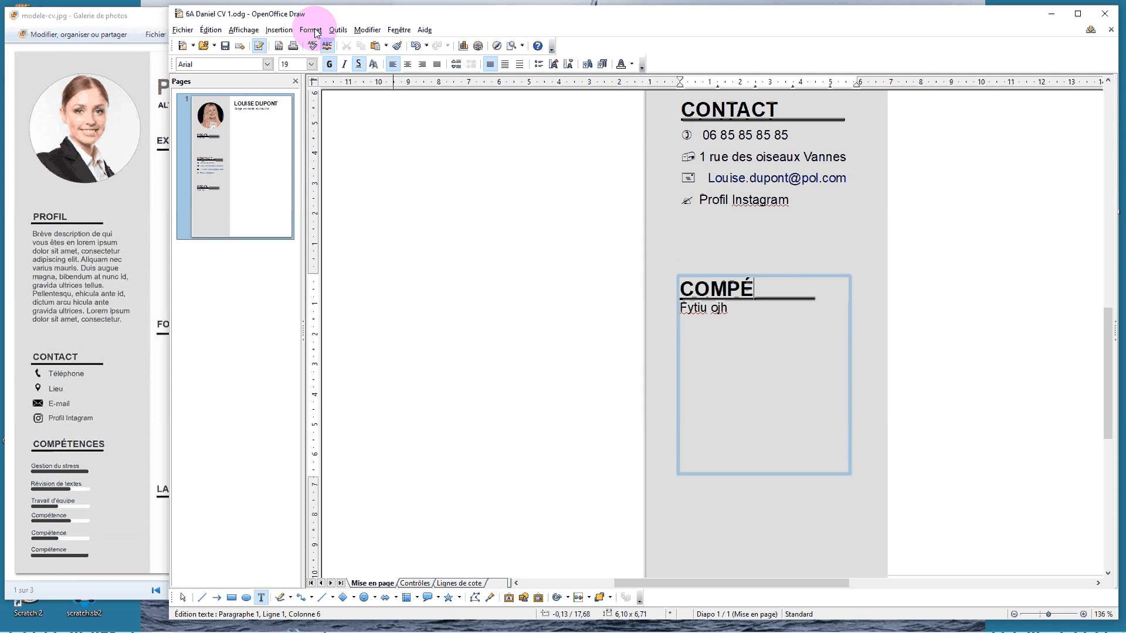
click(289, 32)
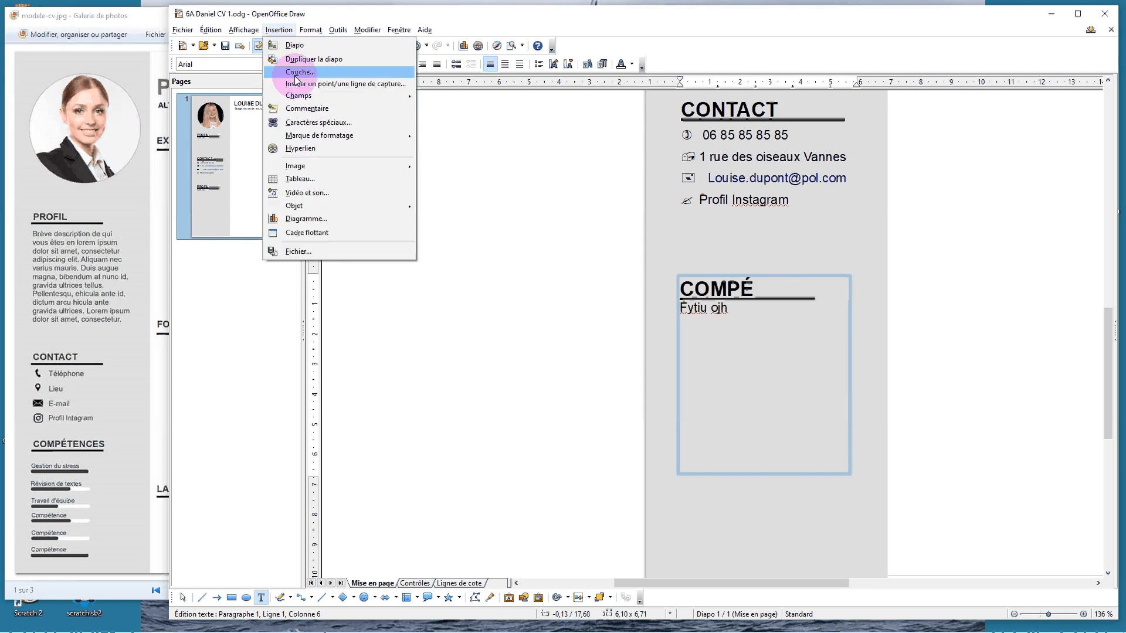
click(313, 123)
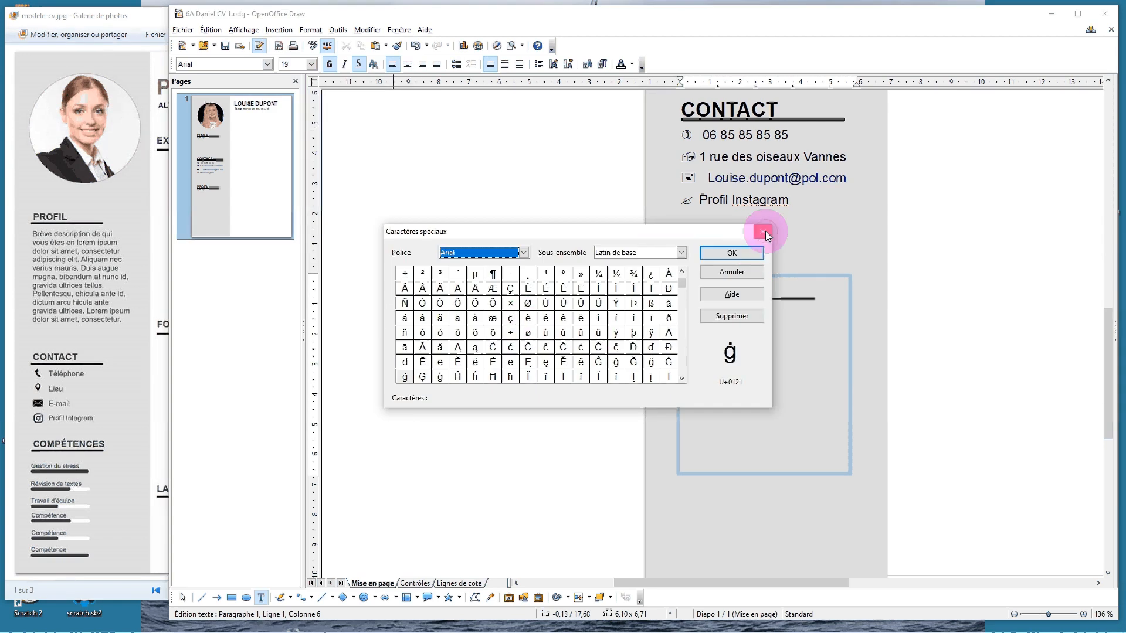
click(764, 230)
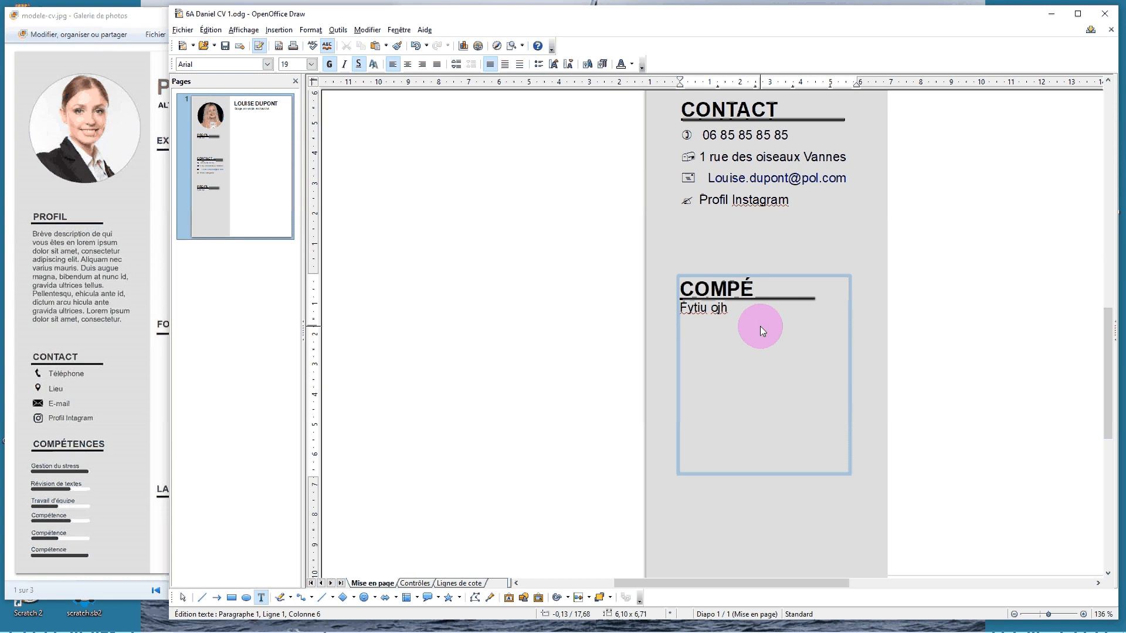
- Complete the copied frame's heading as "COMPÉTENCES" and delete the surplus underlined spaces that wrap onto the next line
text(TENC)
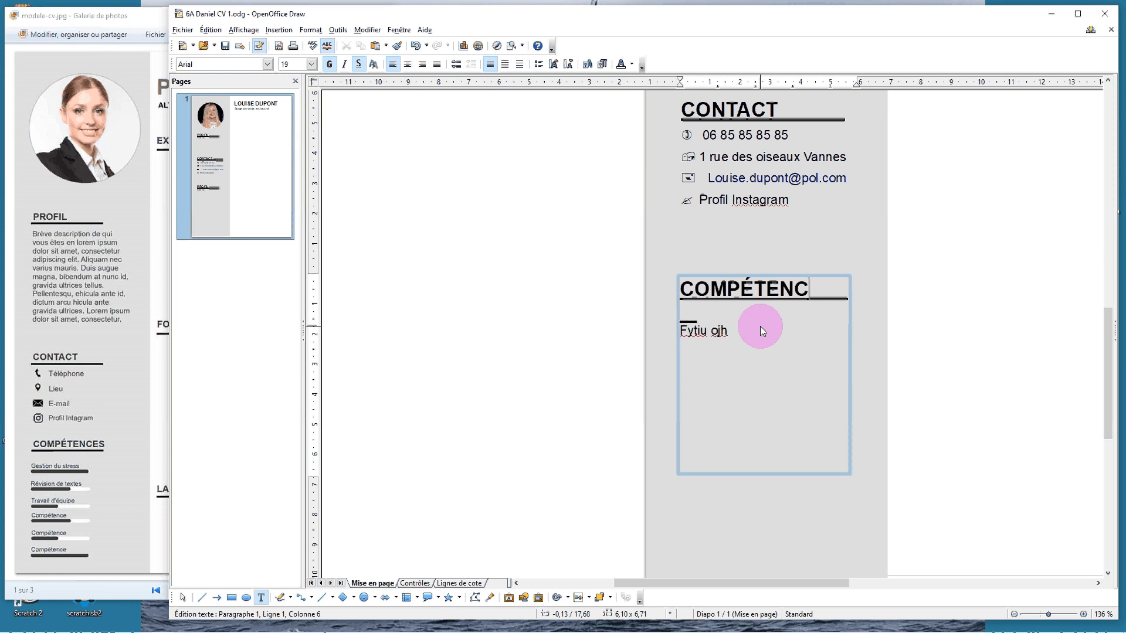
text(ES)
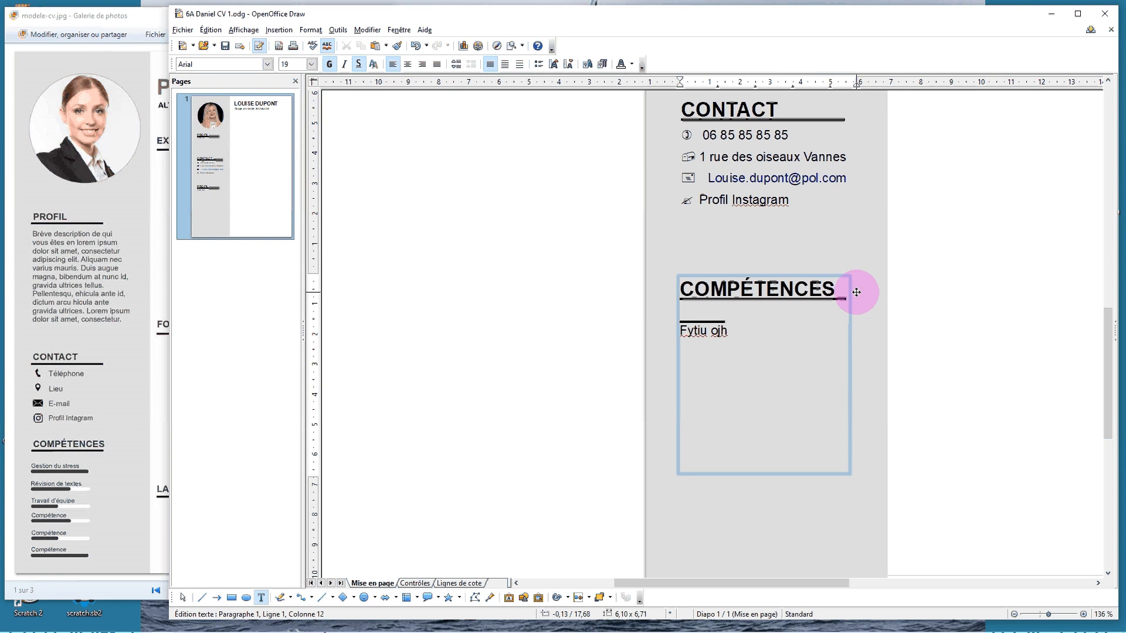
key(Delete)
key(Delete)
key(Delete)
key(Delete)
key(Delete)
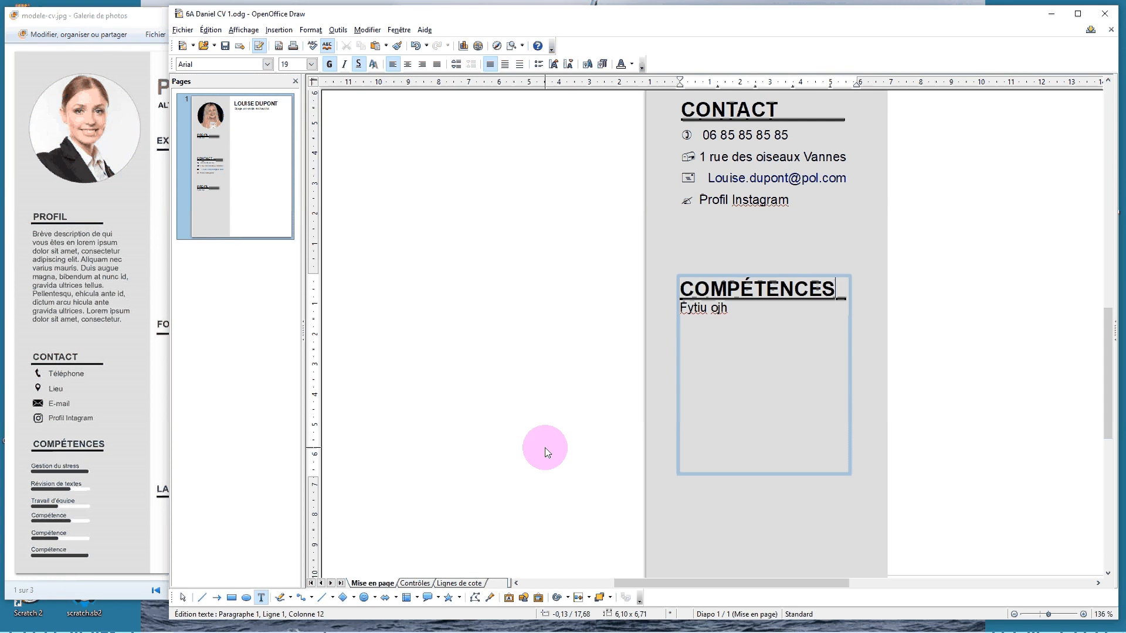
click(544, 448)
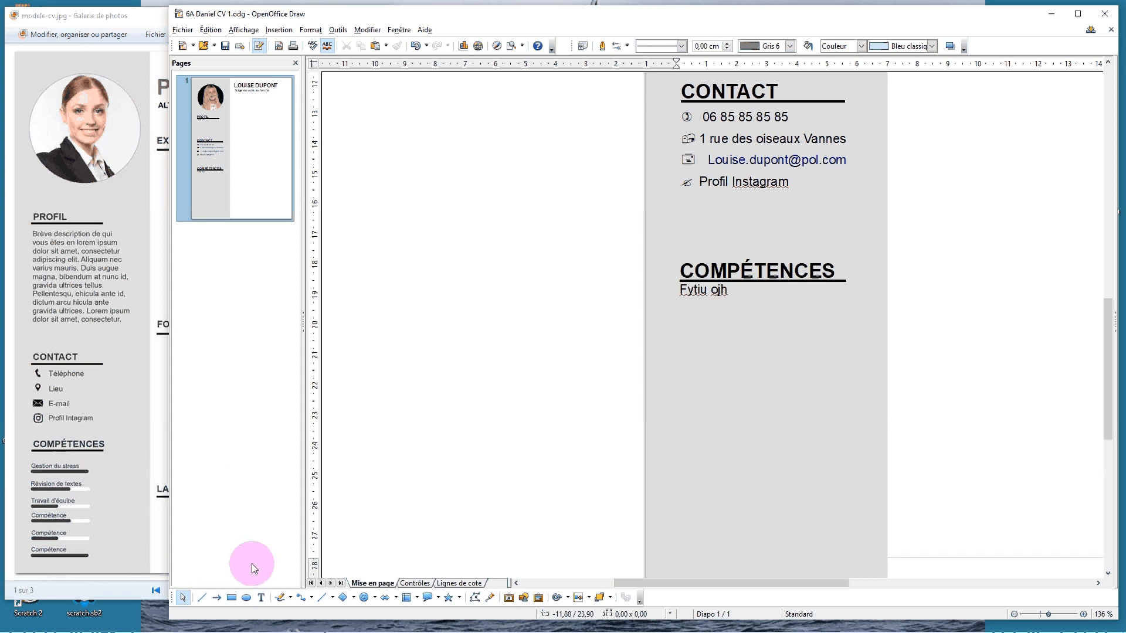
- Draw a perfectly horizontal line about 4.55 cm long in the empty area beside the page
click(202, 599)
mouse_move(388, 404)
mouse_down()
mouse_move(534, 328)
mouse_move(542, 358)
mouse_up()
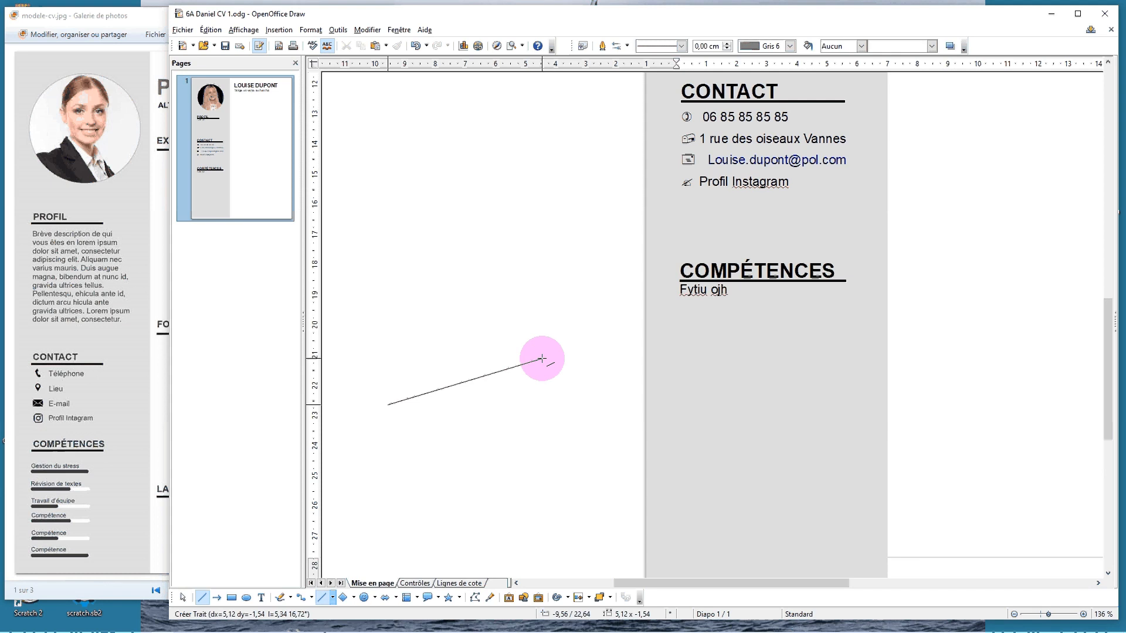
drag(542, 359, 541, 358)
key(shift)
key(shift)
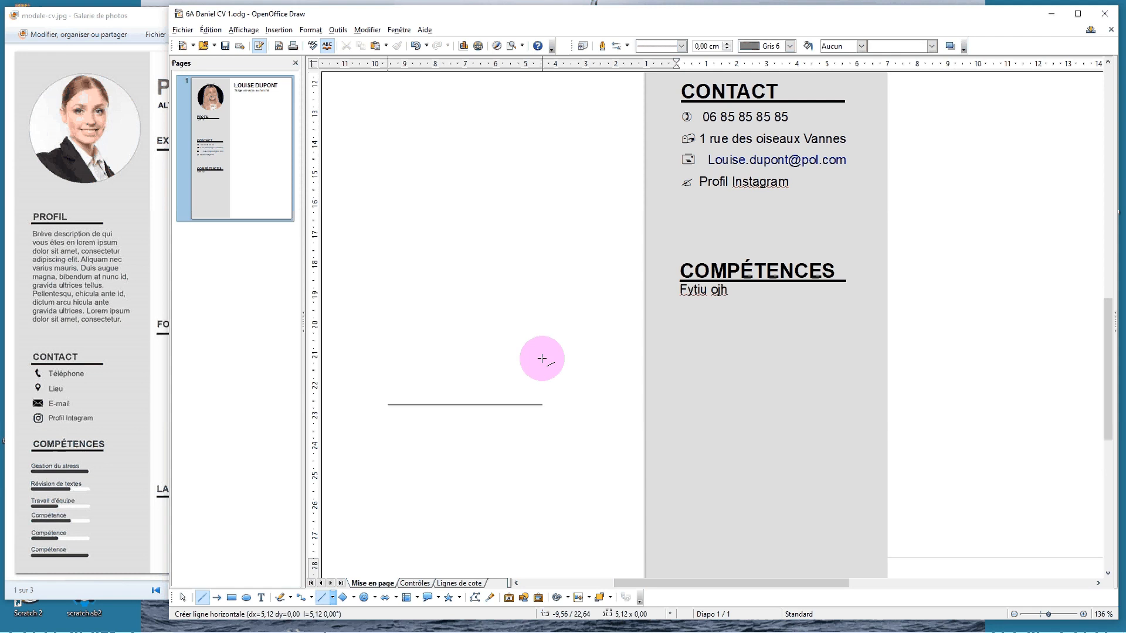
drag(541, 358, 524, 405)
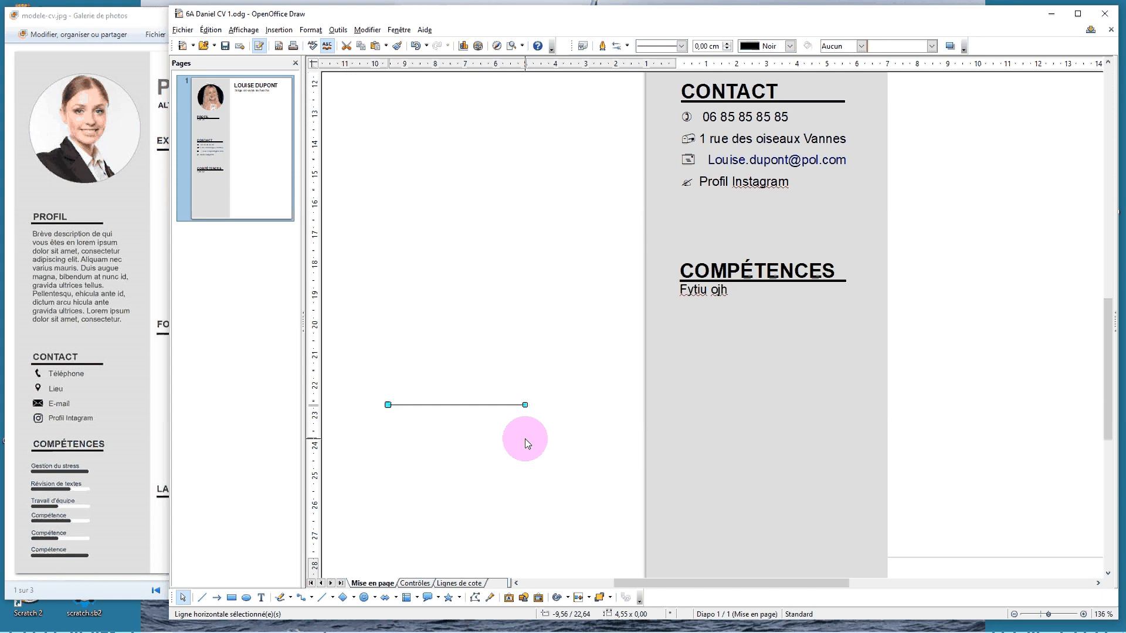
- Set the width of the horizontal line beside the page to 0.30 cm
click(727, 44)
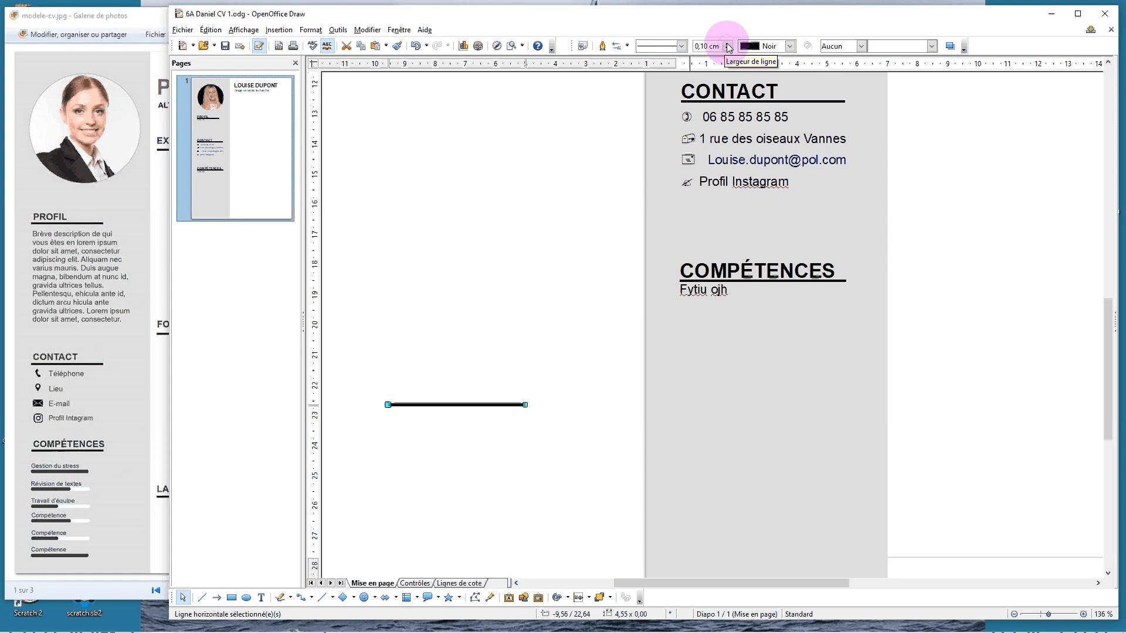
click(727, 44)
click(727, 44)
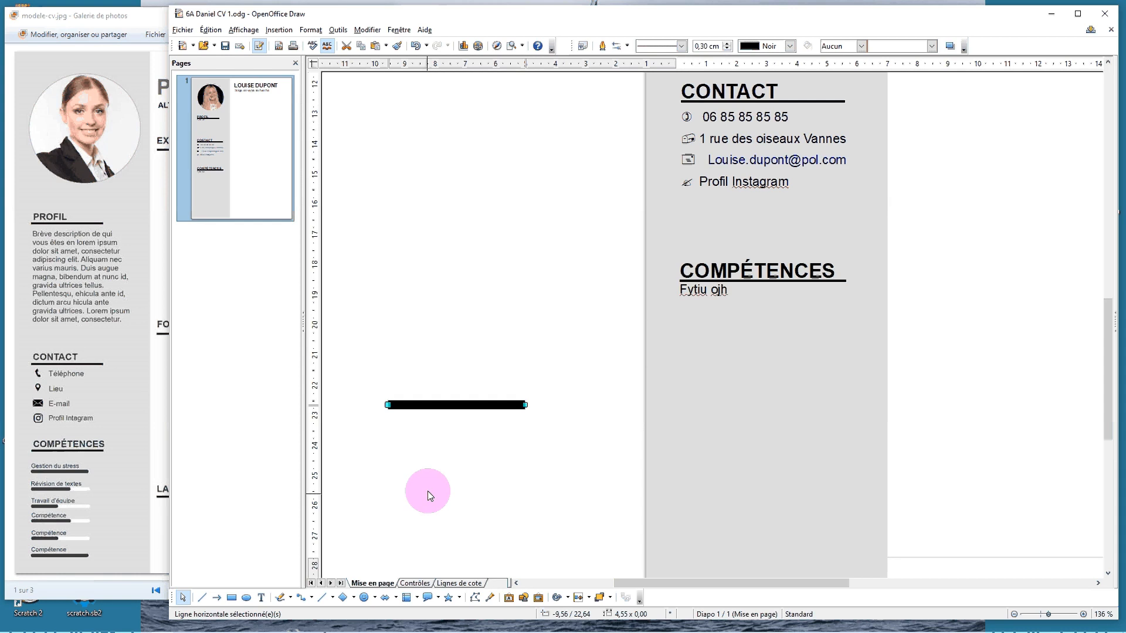
click(431, 491)
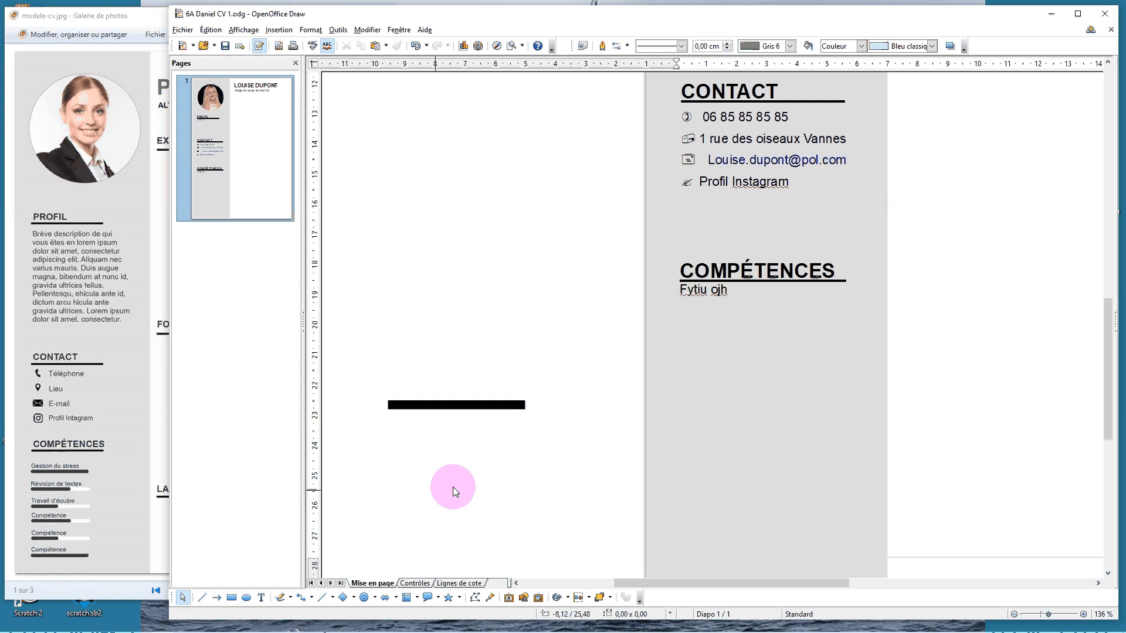
- Draw a horizontal line about 1.6 cm long extending from the thick black line's end and colour it yellow (Jaune)
click(202, 598)
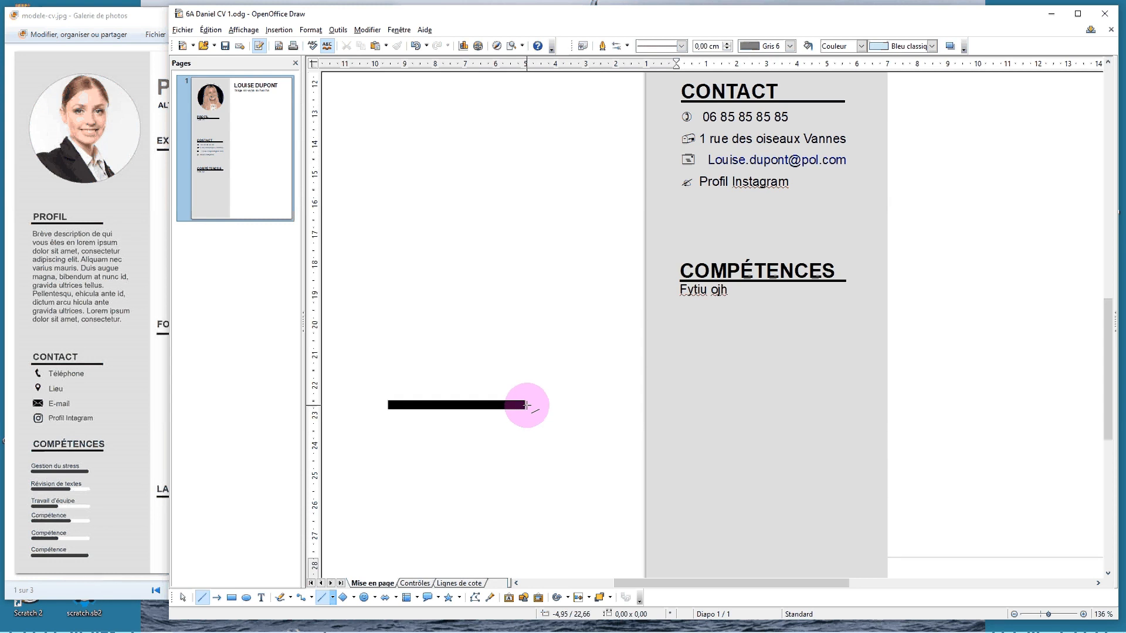
drag(526, 405, 575, 407)
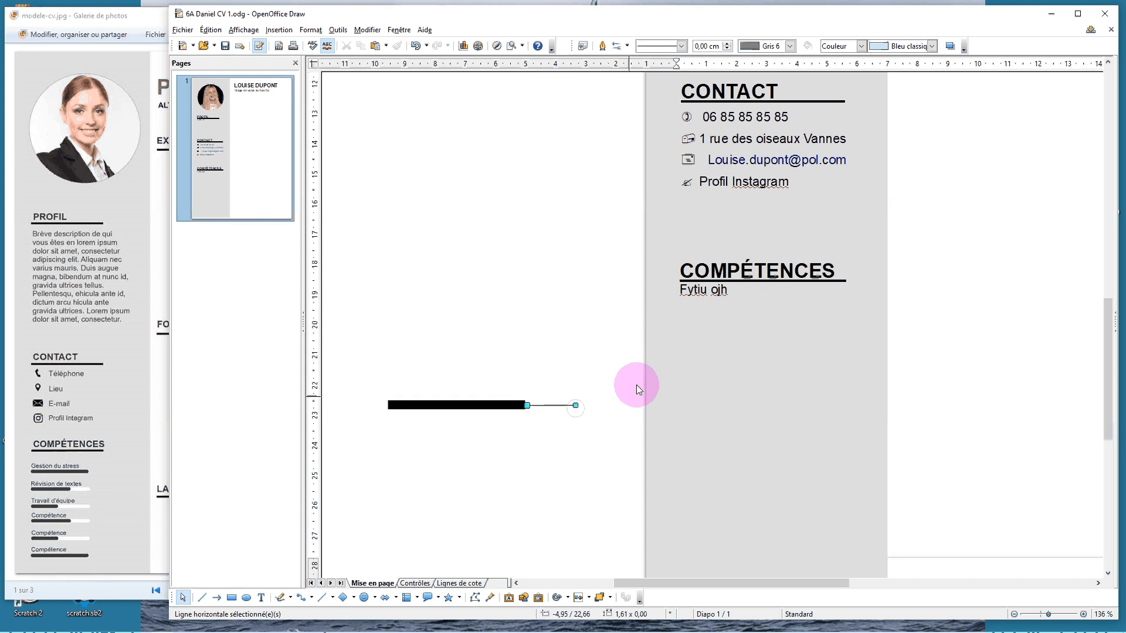
click(789, 46)
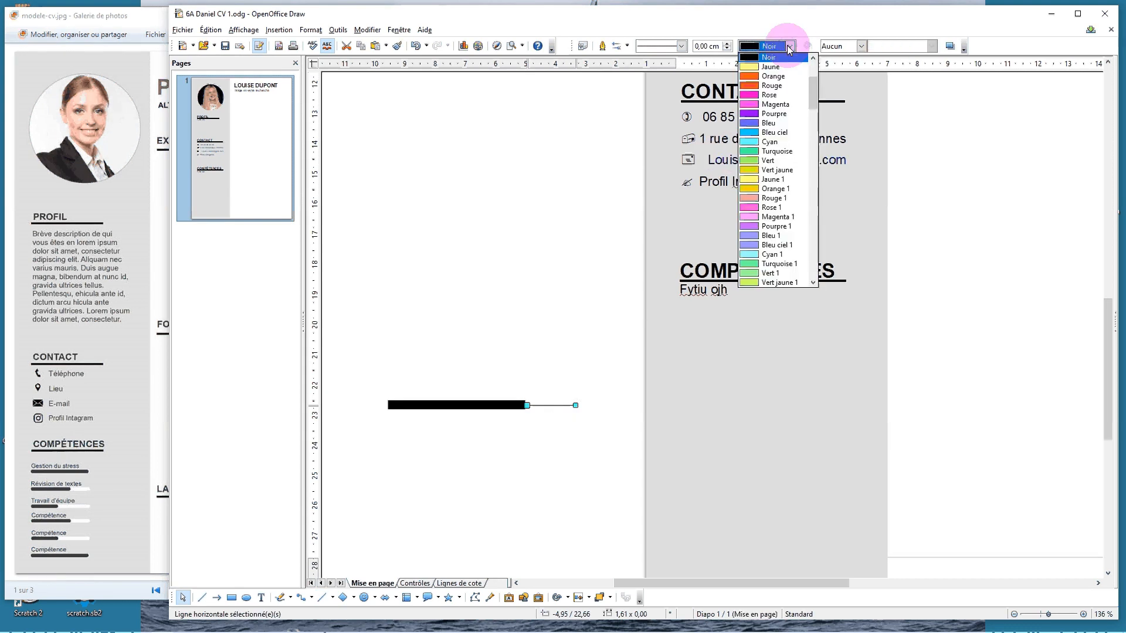
click(767, 67)
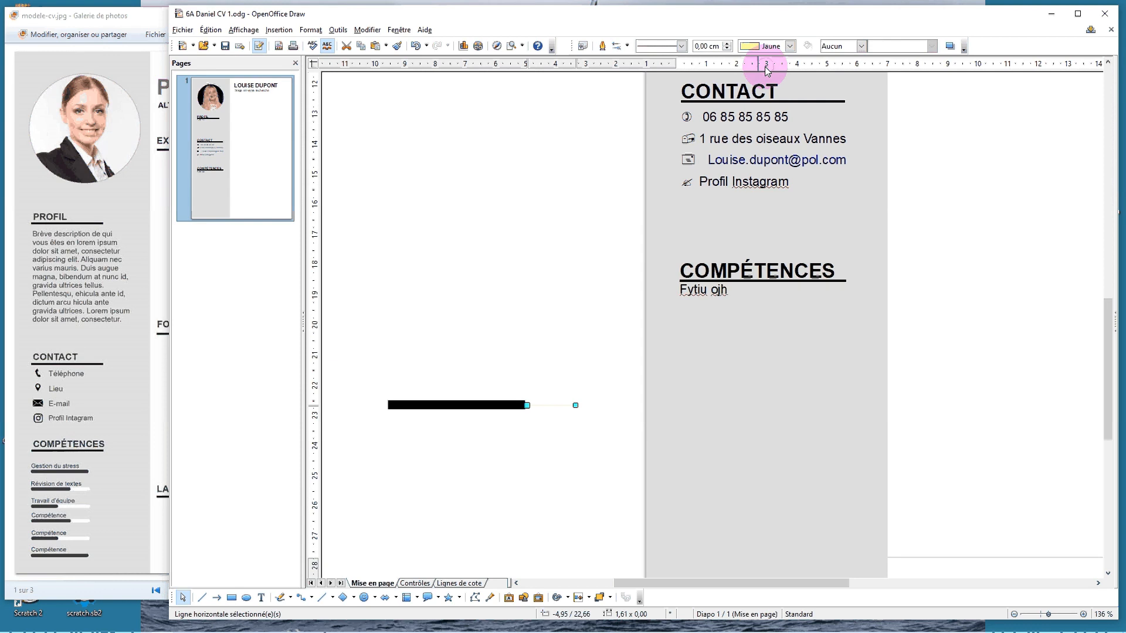
- Thicken the yellow line to match the black line
click(729, 49)
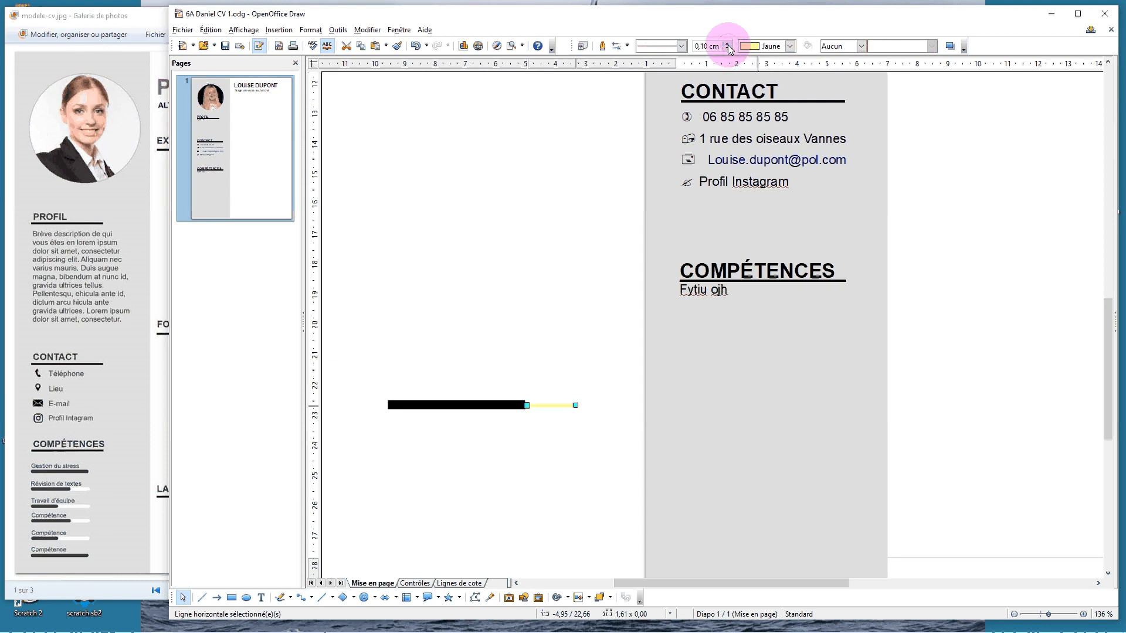
click(728, 45)
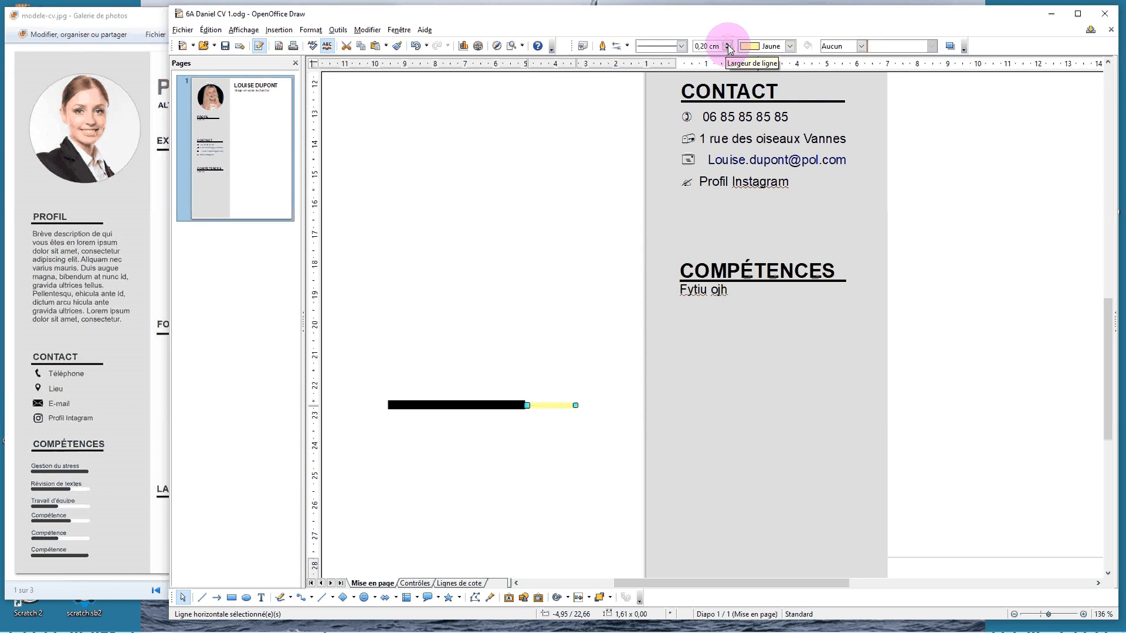
click(548, 474)
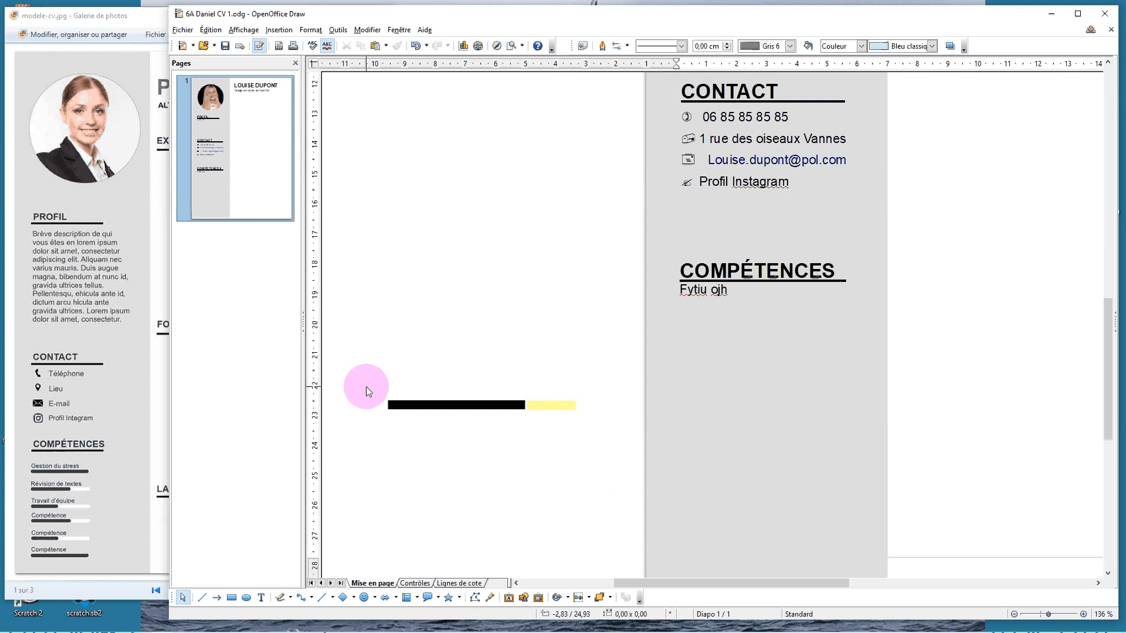
- Move the black and yellow lines together onto the grey column below COMPÉTENCES, and back to the empty area beside the page
drag(365, 391, 603, 446)
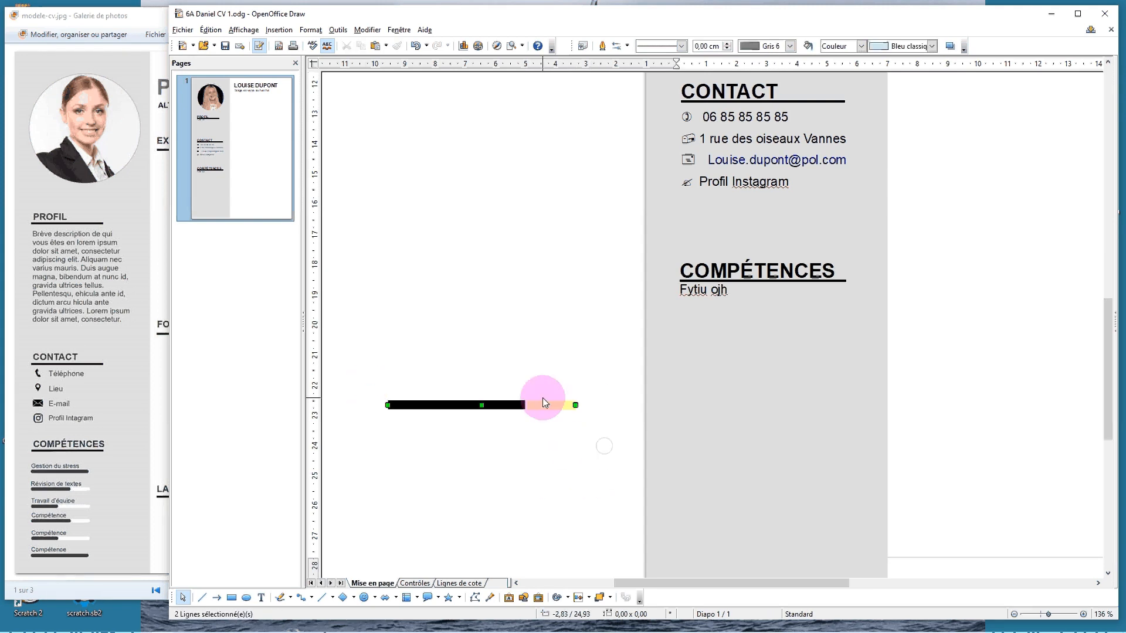
drag(543, 398, 824, 365)
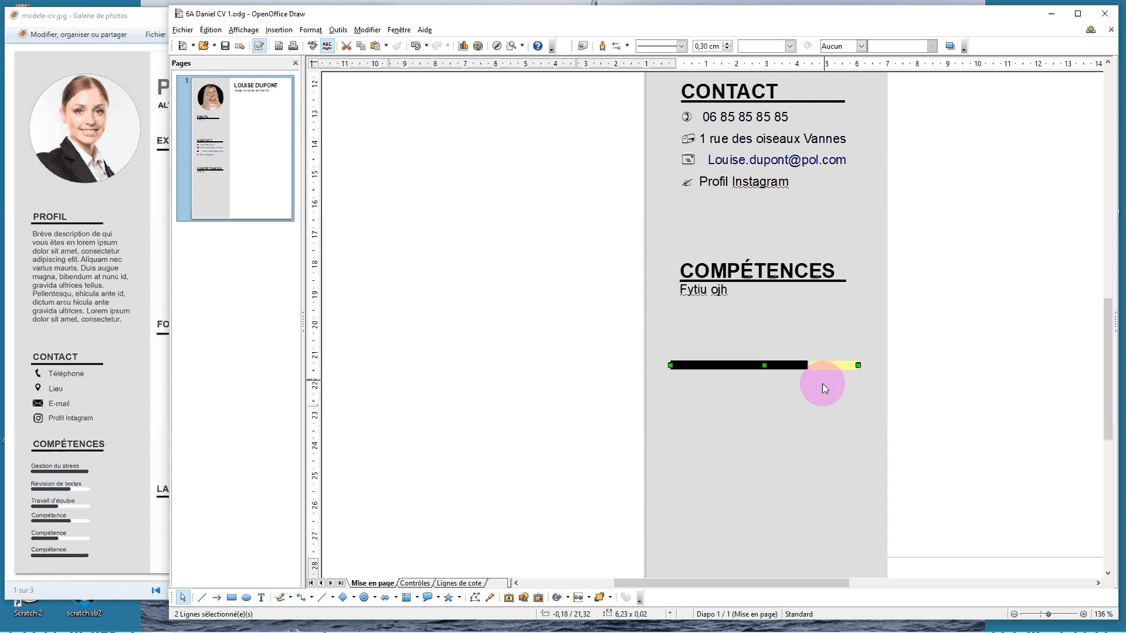
click(756, 408)
drag(621, 326, 916, 427)
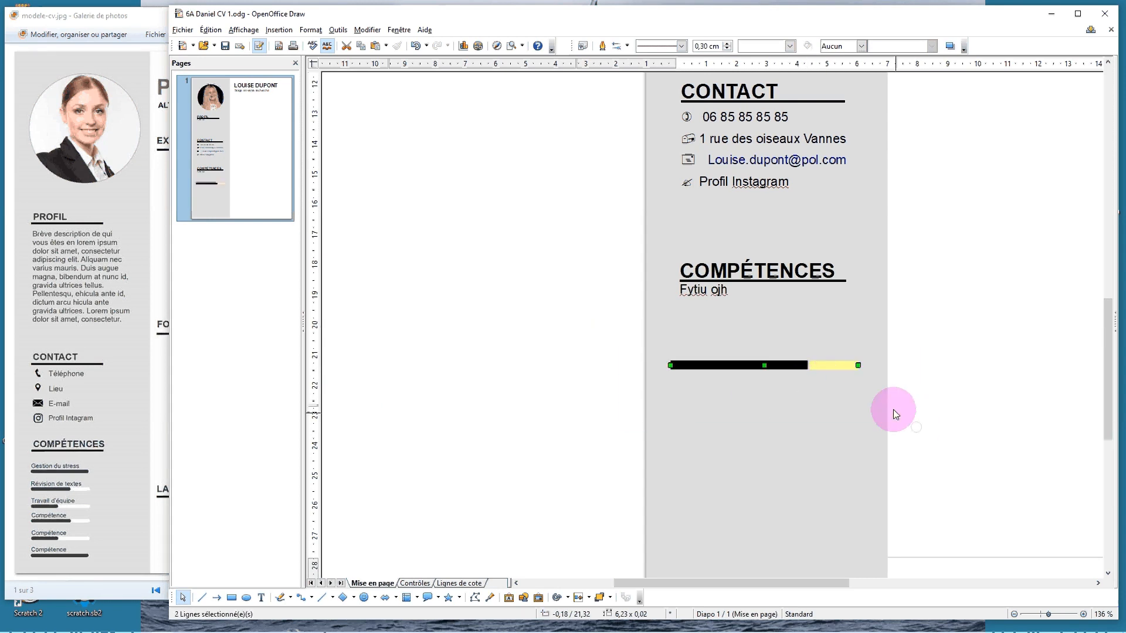
drag(836, 365, 577, 367)
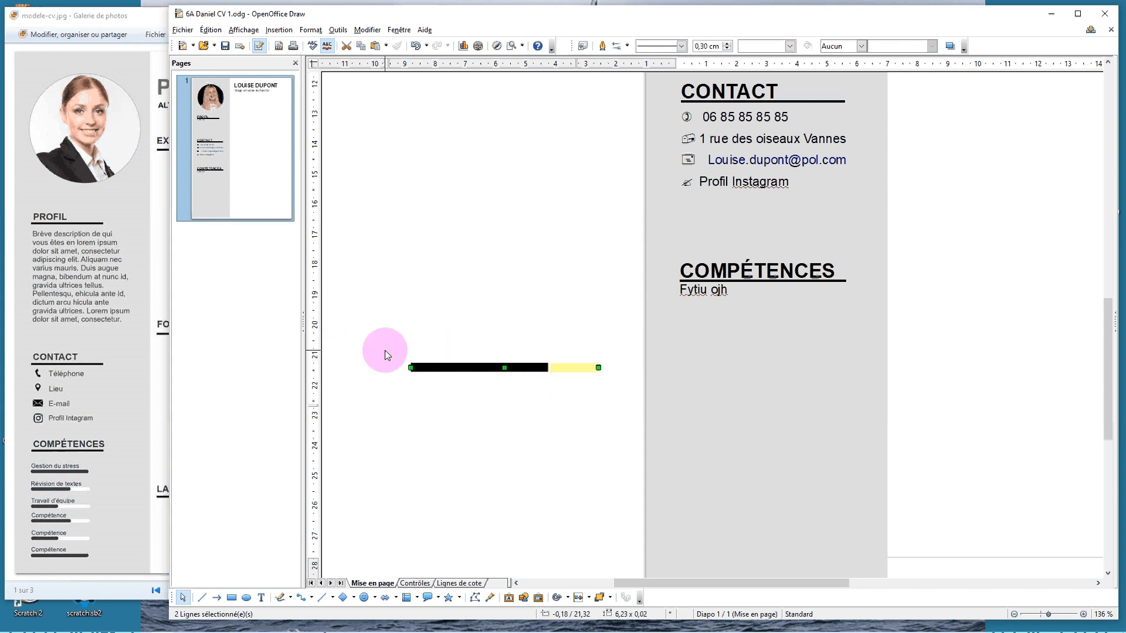
- Align the black and yellow lines on their vertical centres and shift the pair slightly up and left beside the page
drag(385, 349, 593, 393)
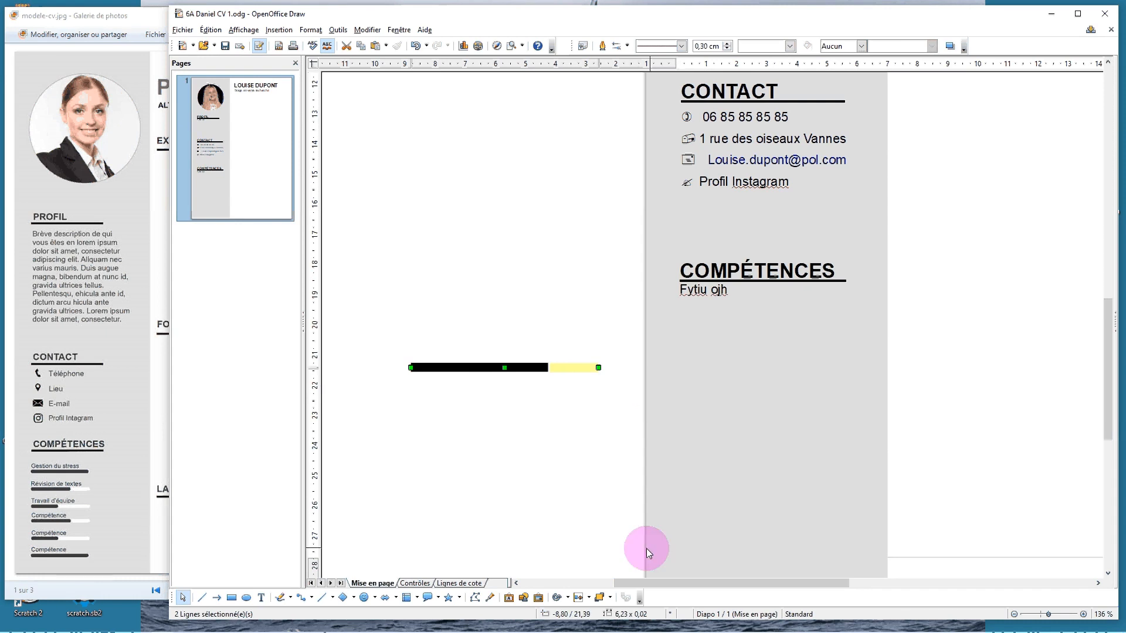
click(589, 597)
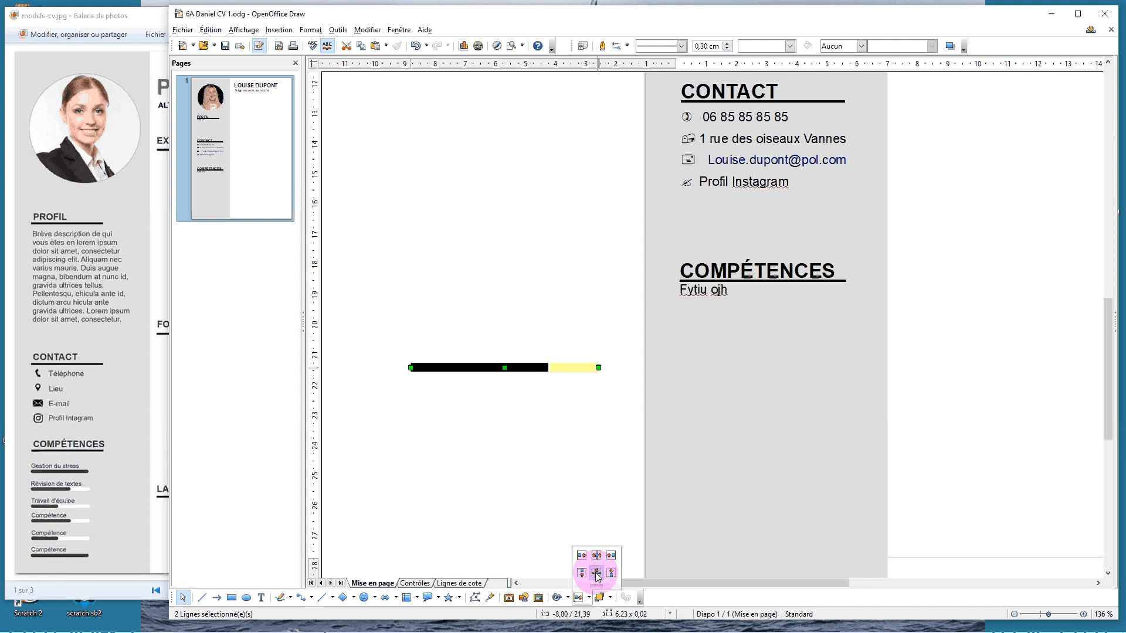
click(596, 574)
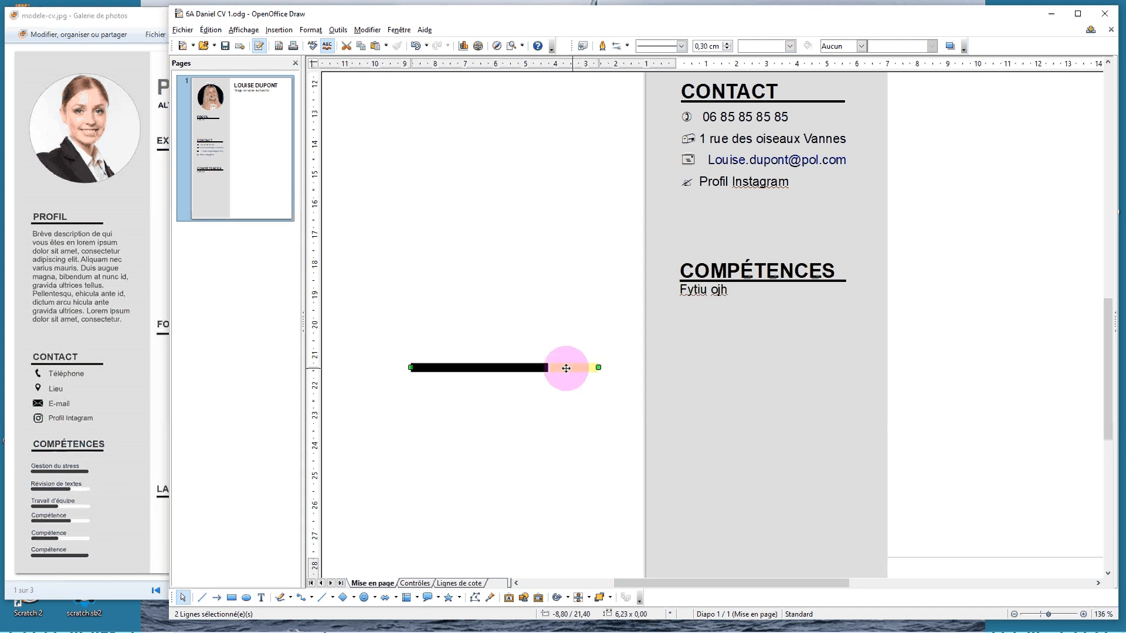
mouse_move(460, 369)
mouse_down()
mouse_move(710, 382)
mouse_move(443, 367)
mouse_up()
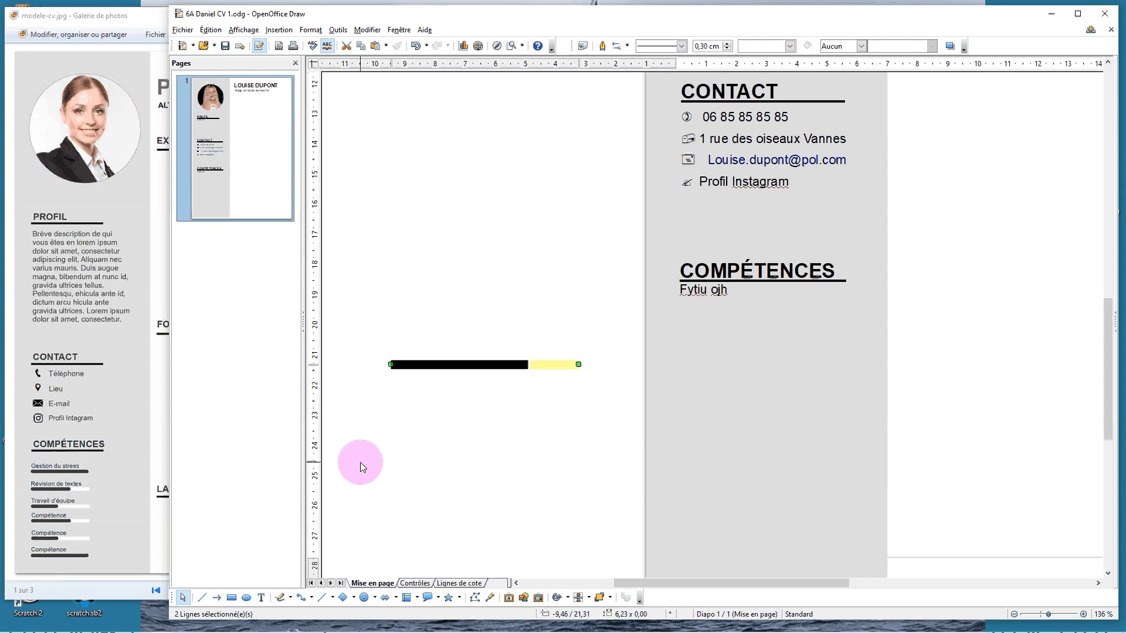
- Paste a copy of the black and yellow bar and move it straight down, 2 cm below the original
click(347, 476)
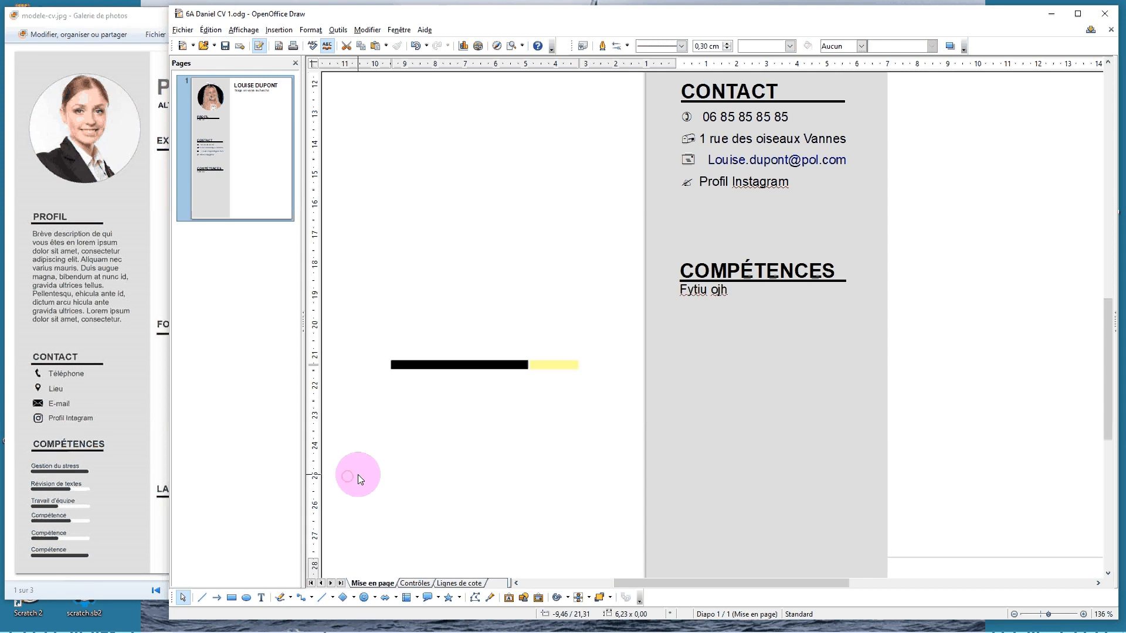
key(ctrl+v)
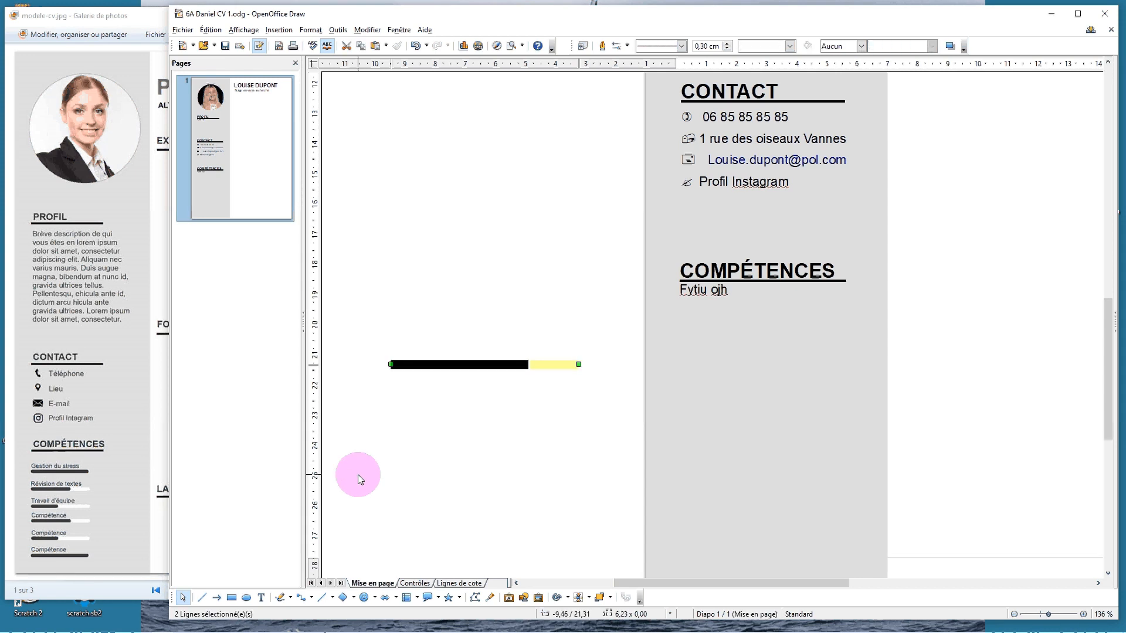
key(Down)
key(Down)
key(Down)
key(Down)
key(Down)
key(Down)
key(Down)
key(Down)
key(Down)
key(Down)
key(Down)
key(Down)
key(Down)
key(Down)
key(Down)
key(Down)
key(Down)
key(Down)
key(Down)
key(Down)
key(Down)
key(Down)
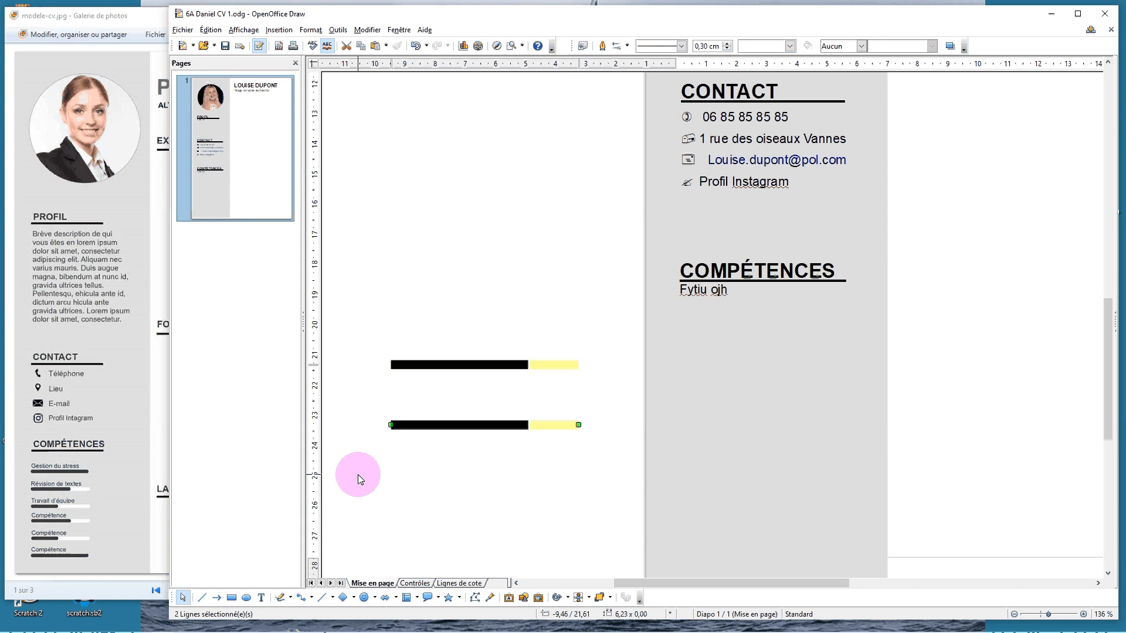
- Paste a third black and yellow bar and move it straight down to about 2.1 cm below the second bar
click(461, 486)
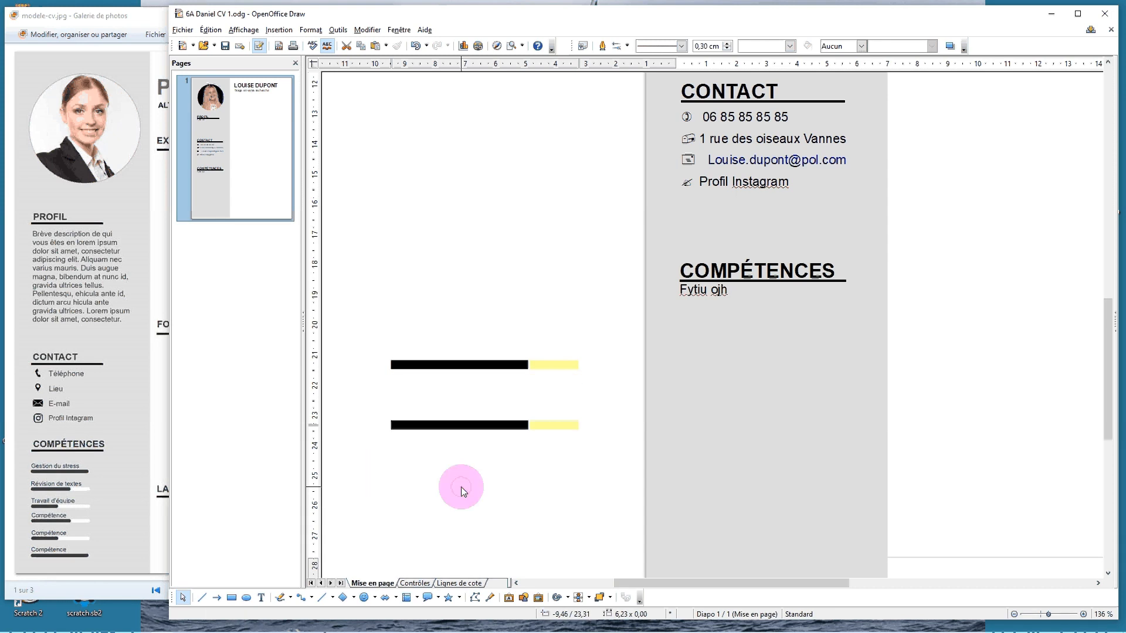
key(ctrl+v)
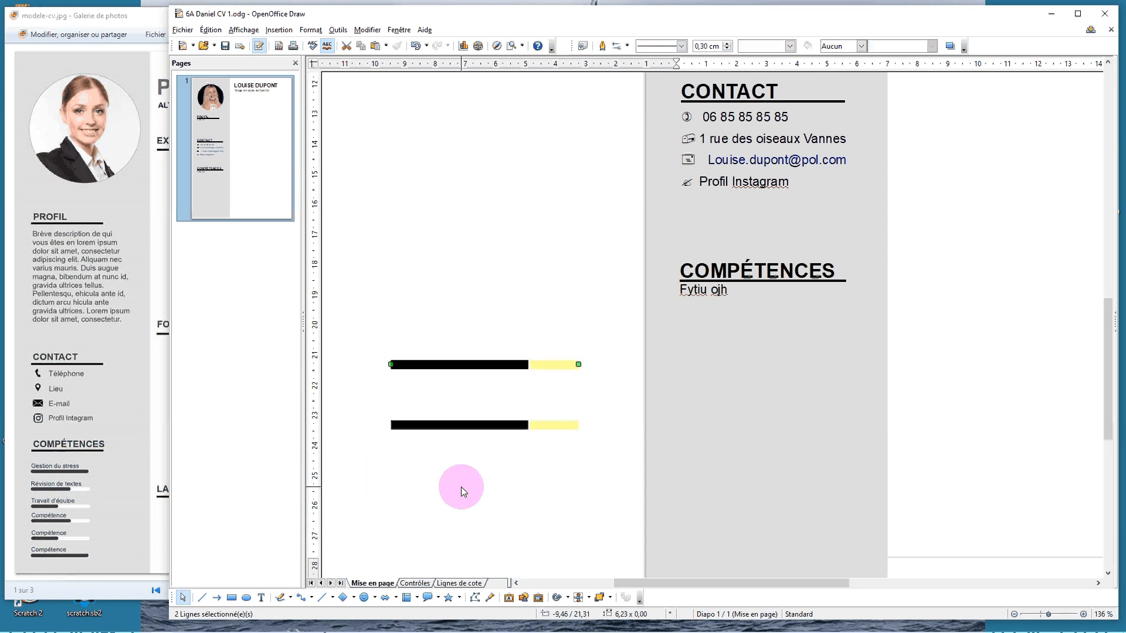
key(Down)
key(Down)
key(Down)
key(Down)
key(Down)
key(Down)
key(Down)
key(Down)
key(Down)
key(Down)
key(Down)
key(Down)
key(Down)
key(Down)
key(Down)
key(Down)
key(Down)
key(Down)
key(Down)
key(Down)
key(Down)
key(Down)
key(Down)
key(Down)
key(Down)
key(Down)
key(Down)
key(Down)
key(Down)
key(Down)
key(Down)
key(Down)
key(Down)
key(Down)
key(Down)
key(Down)
key(Down)
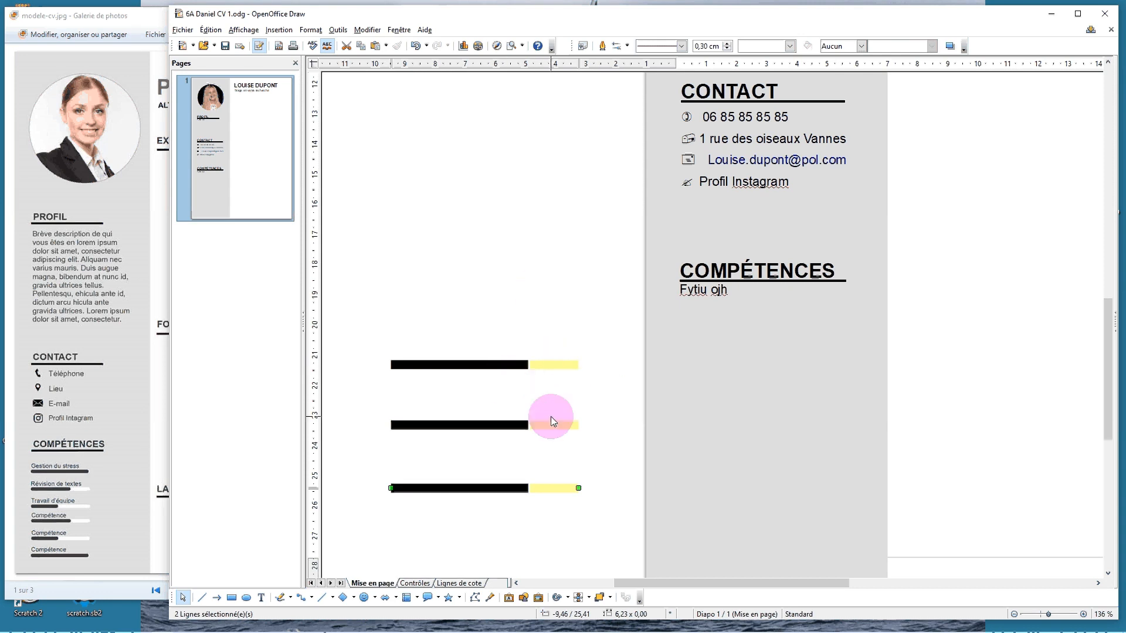
- Lengthen the first bar's black line over the yellow one to about 5.41 cm and bring it to the front
click(519, 364)
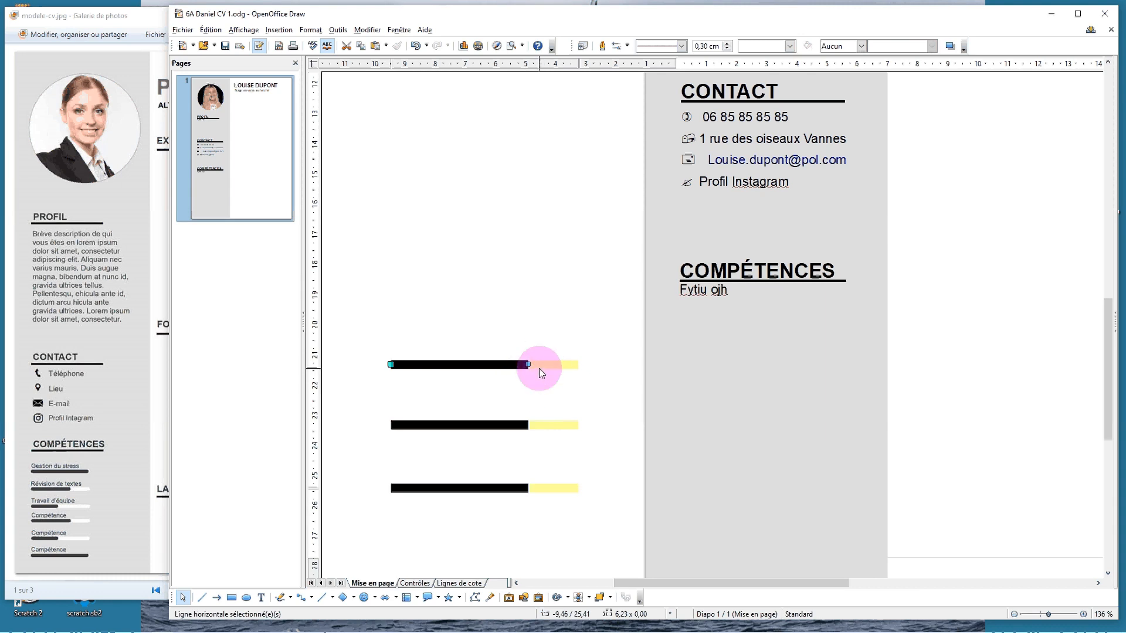
click(529, 366)
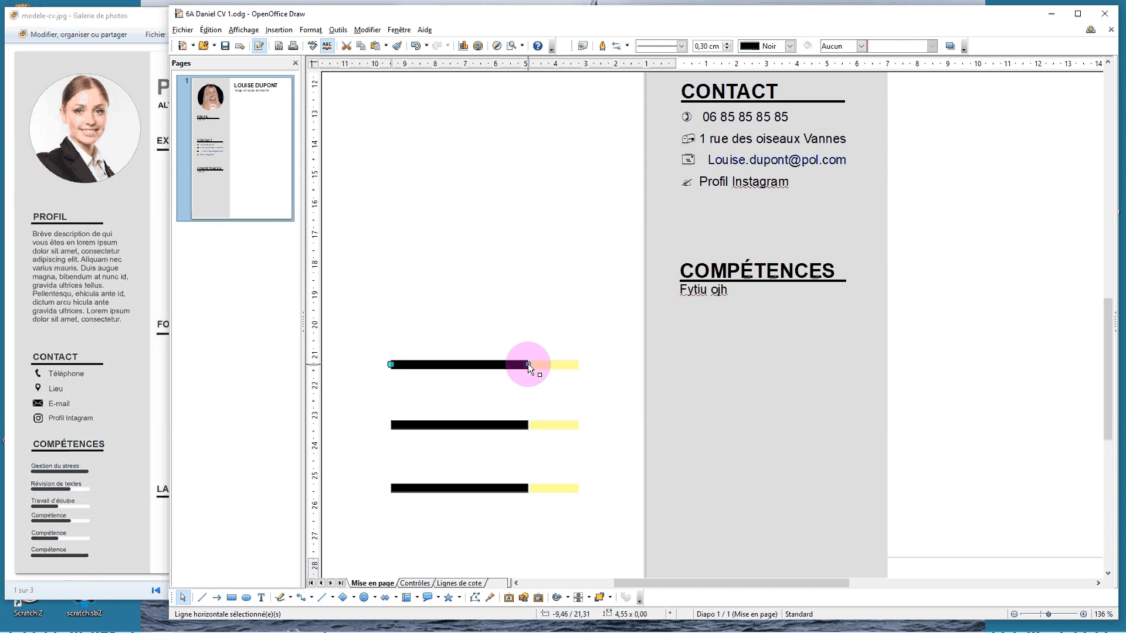
drag(528, 363, 557, 367)
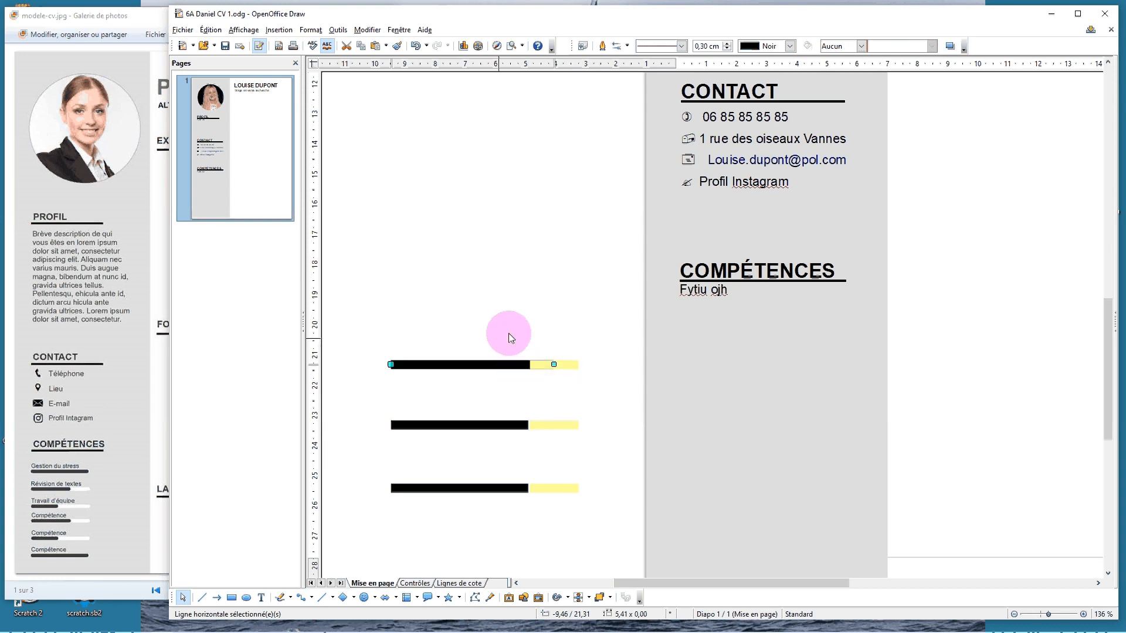
click(610, 597)
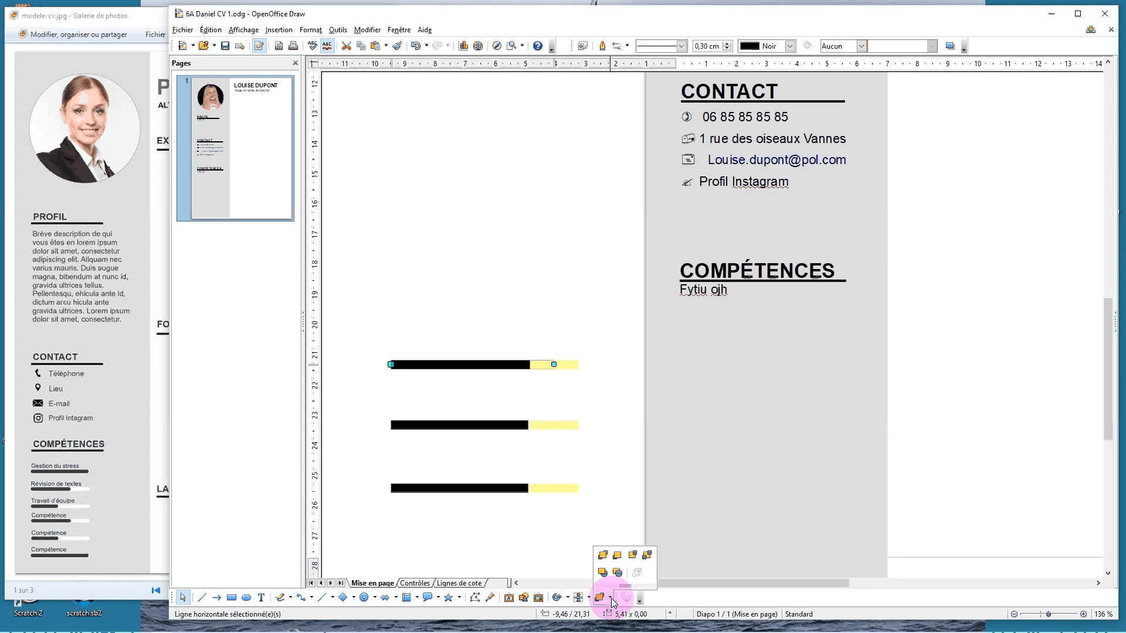
click(603, 558)
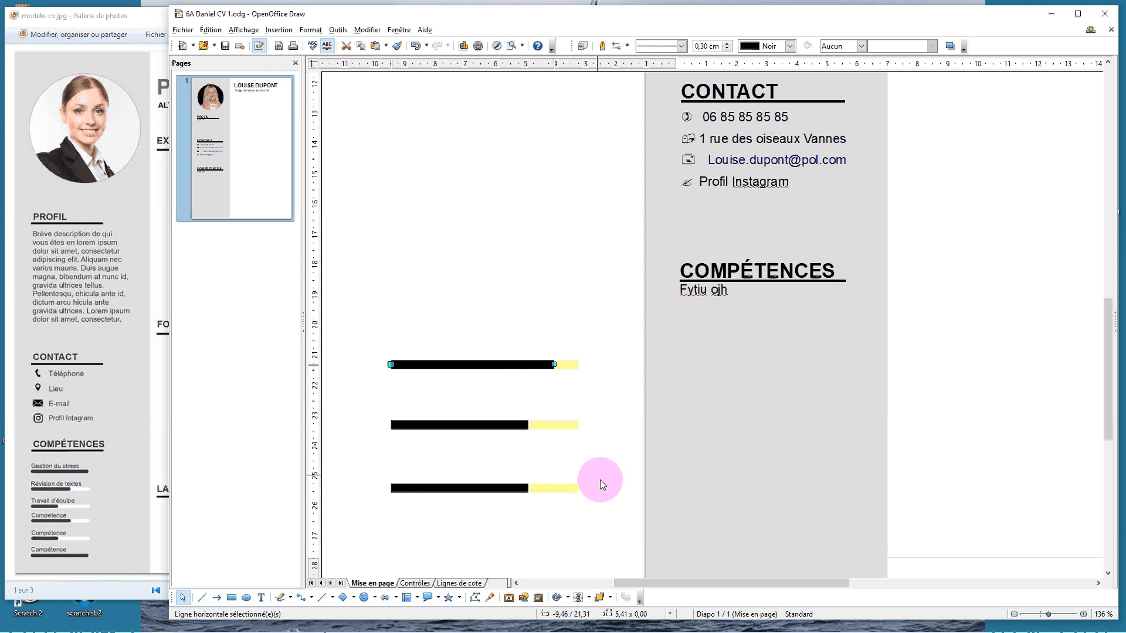
- Extend the second bar's yellow line leftwards over the black one to a length of about 2.53 cm
click(539, 428)
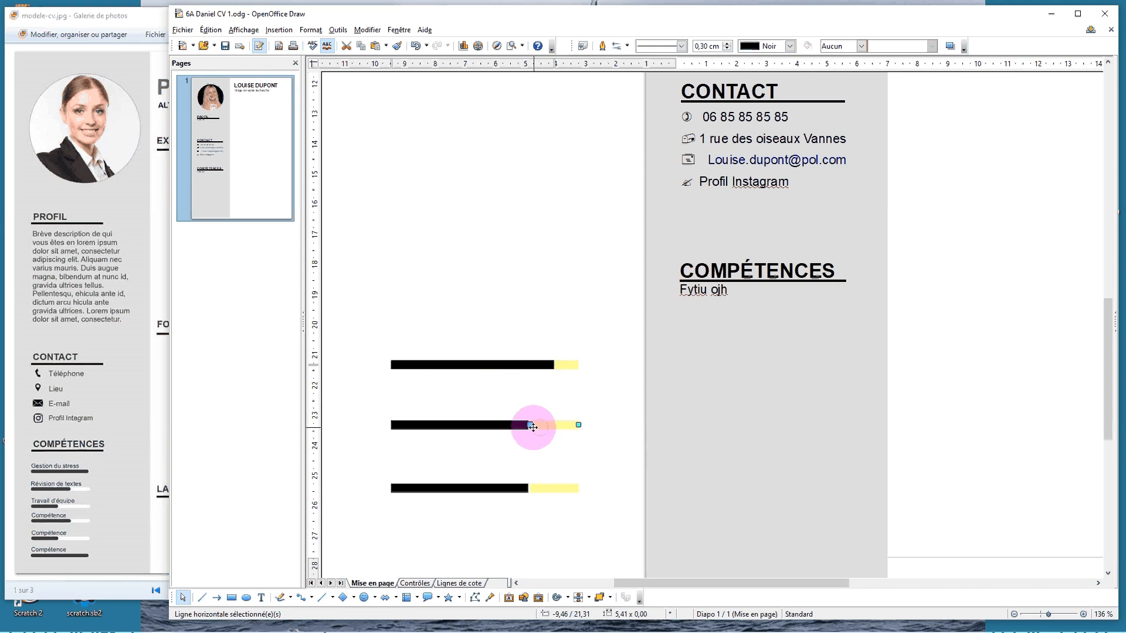
click(531, 427)
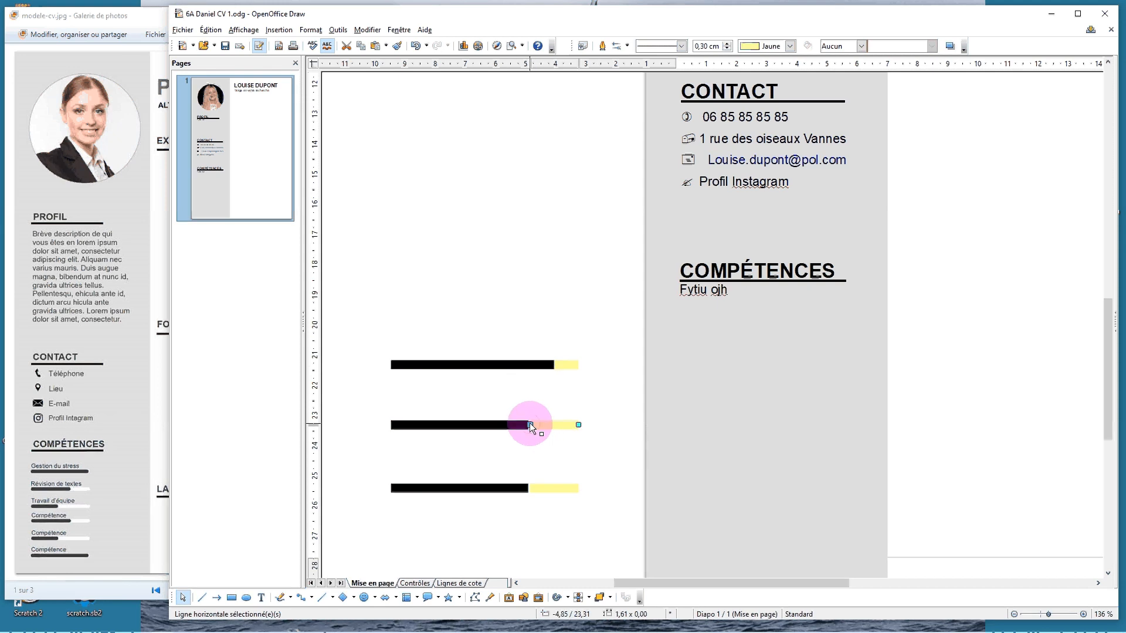
drag(531, 426, 502, 426)
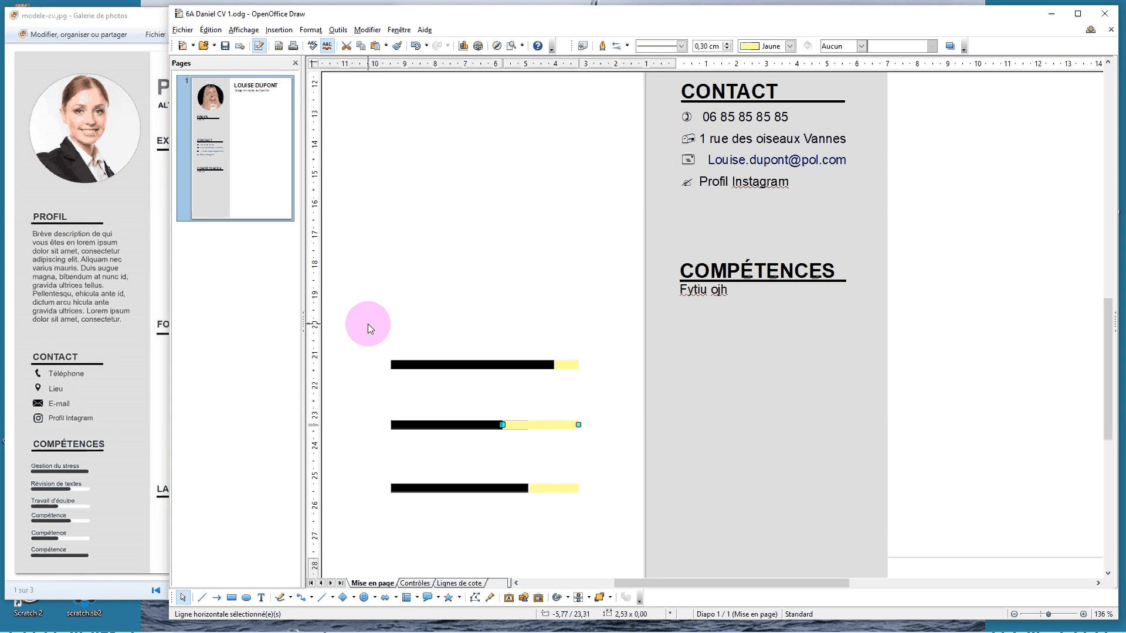
- Group all six lines of the three skill bars into one object
drag(368, 324, 637, 557)
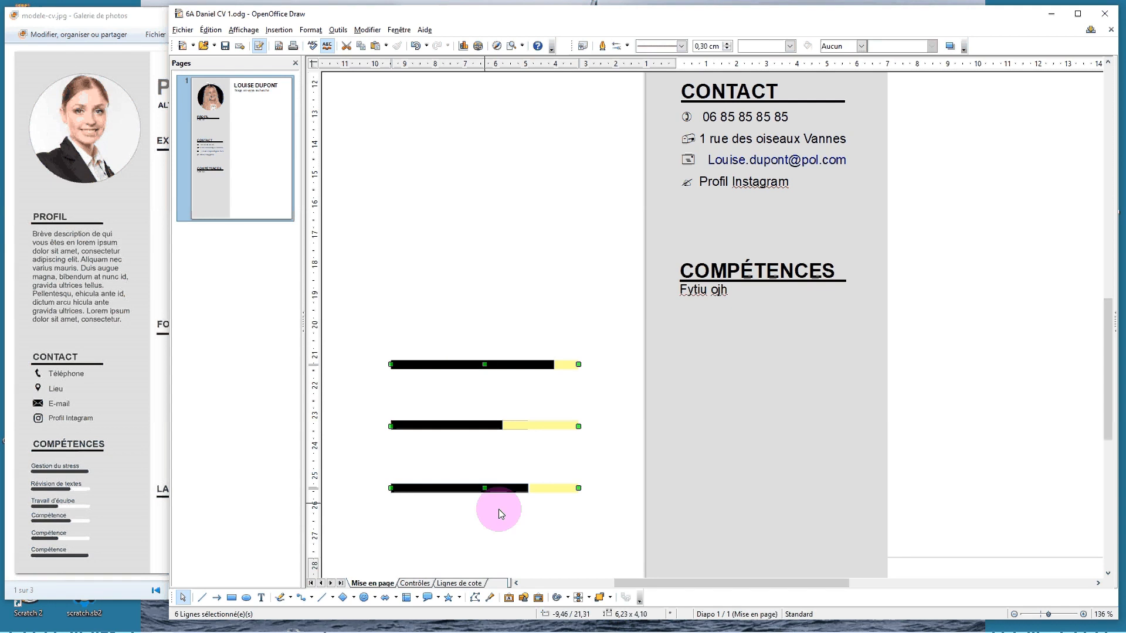
click(367, 30)
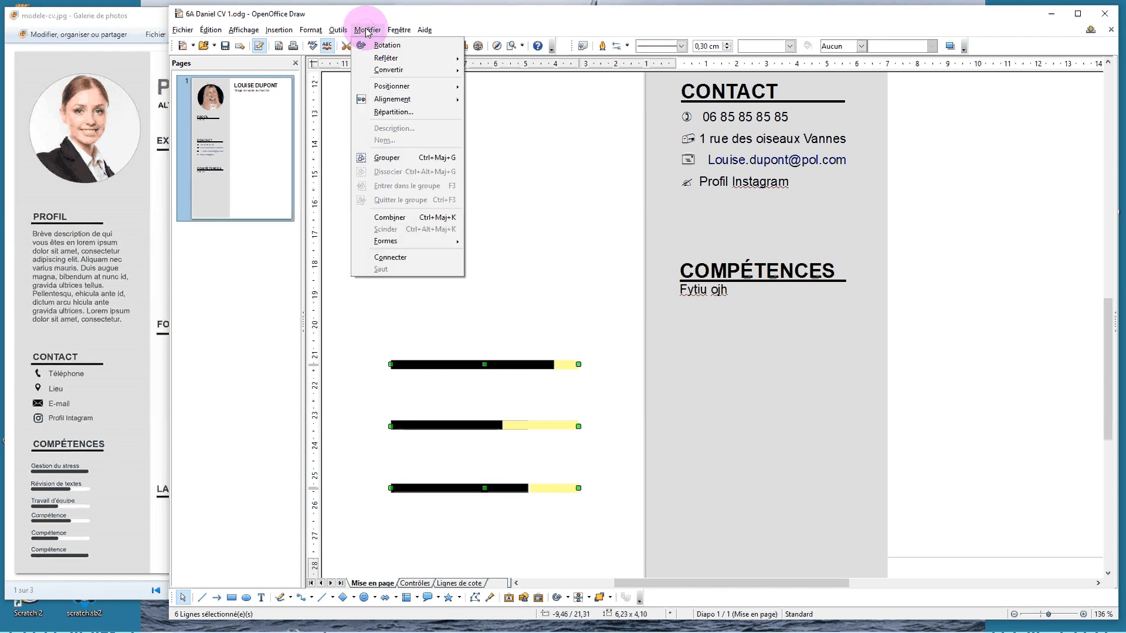
click(388, 158)
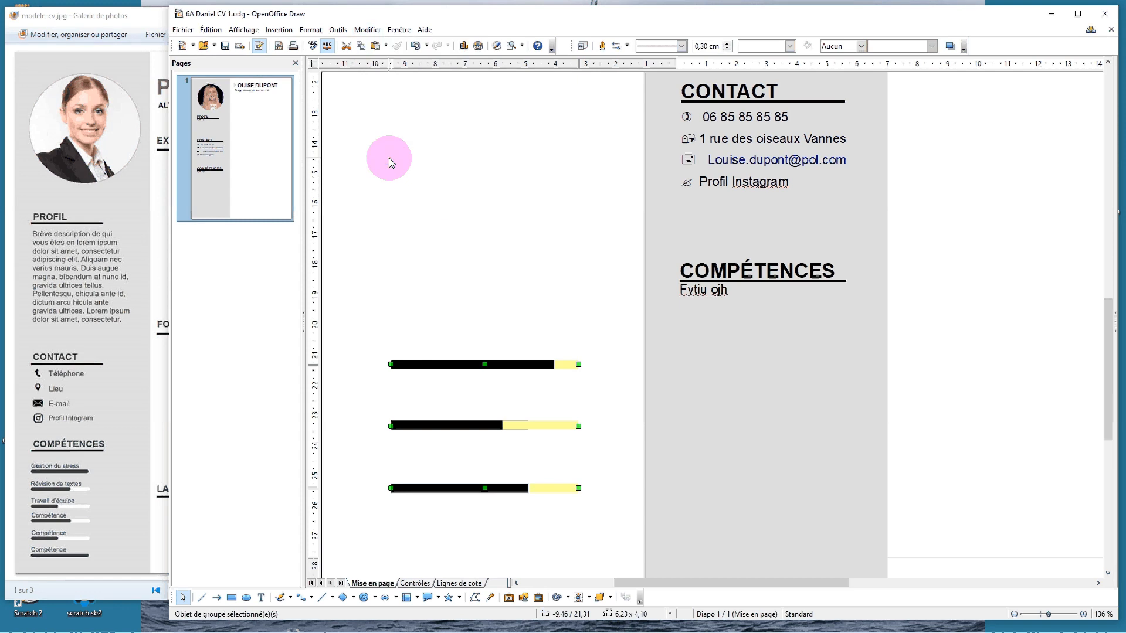
- Move the grouped skill bars into the grey column of the page below the COMPÉTENCES heading
click(411, 247)
click(519, 398)
click(443, 370)
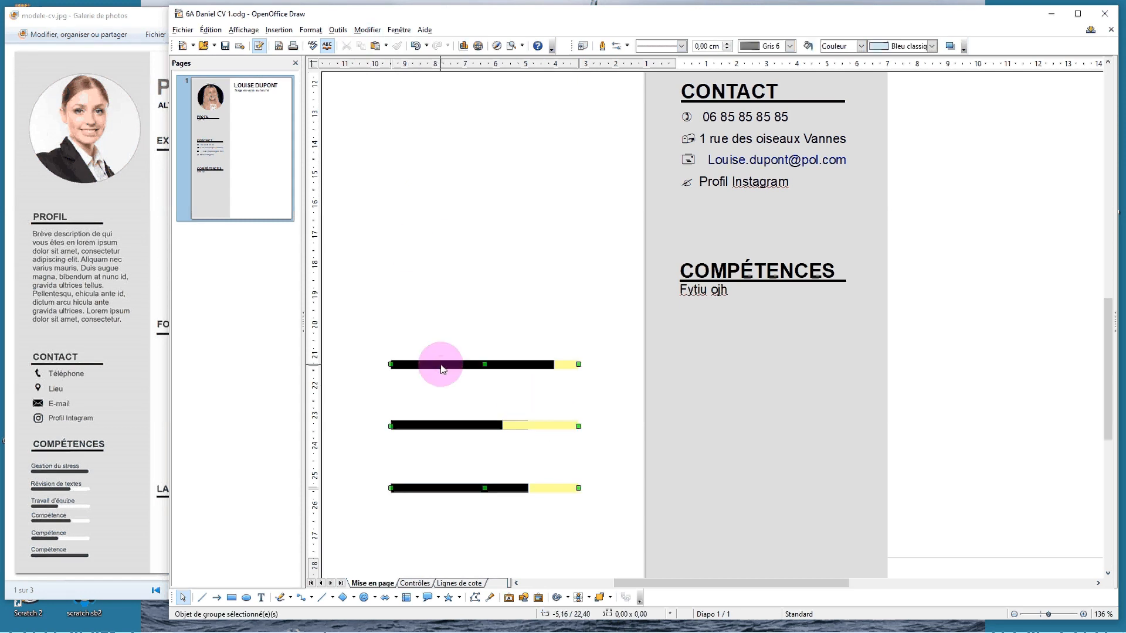
drag(441, 368, 721, 372)
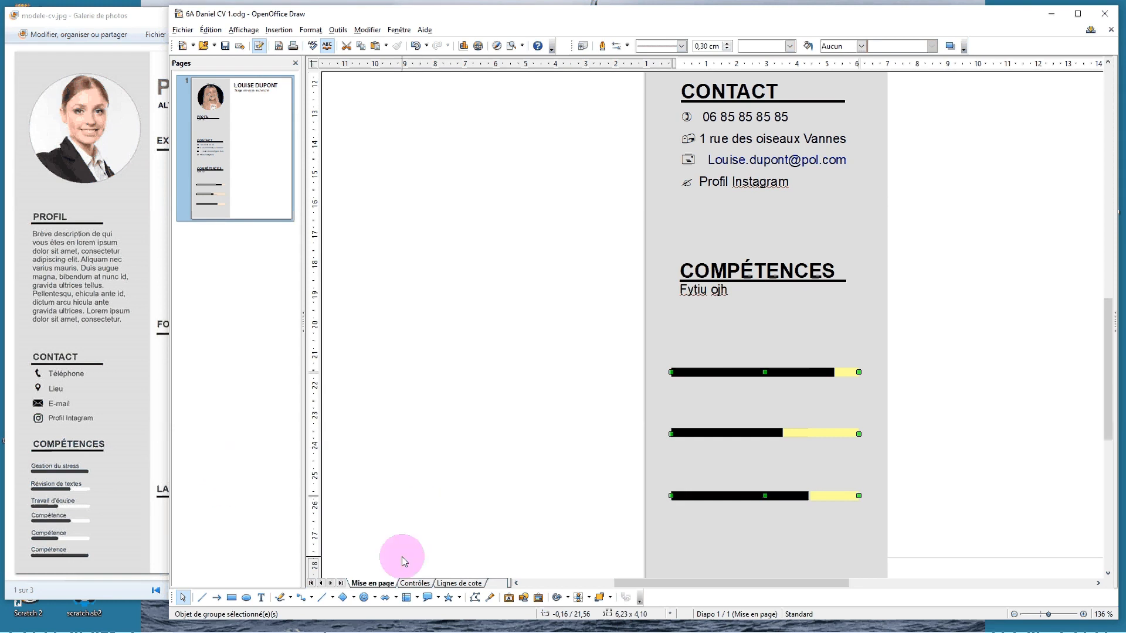
- Draw a text box about 5.45 cm wide in the empty area beside the page and enter Ponctualité
click(262, 598)
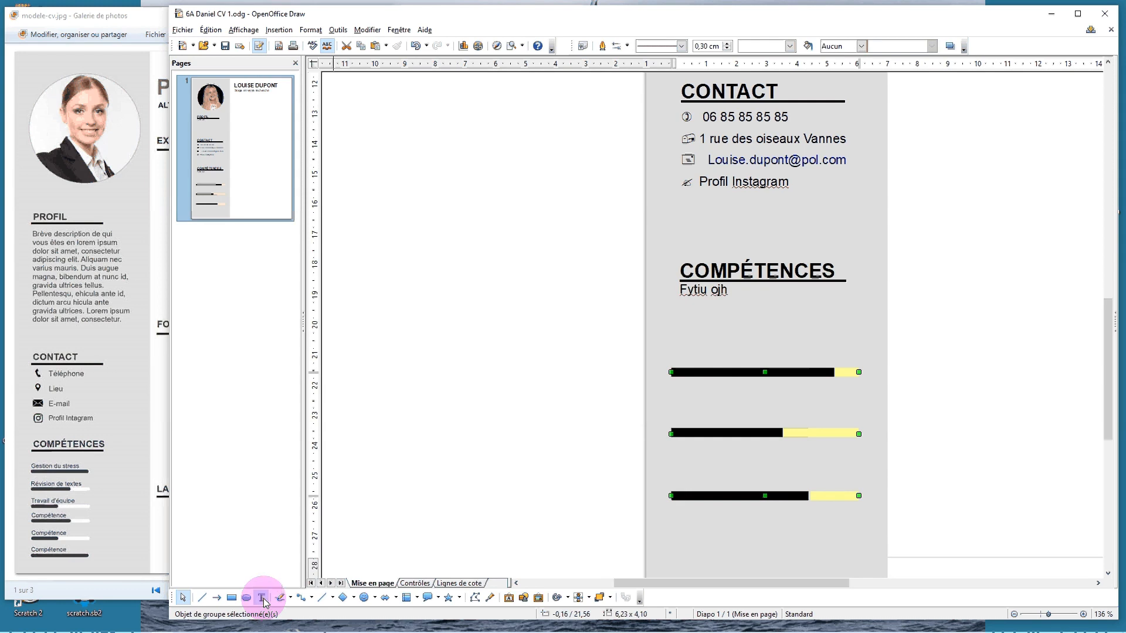
click(262, 598)
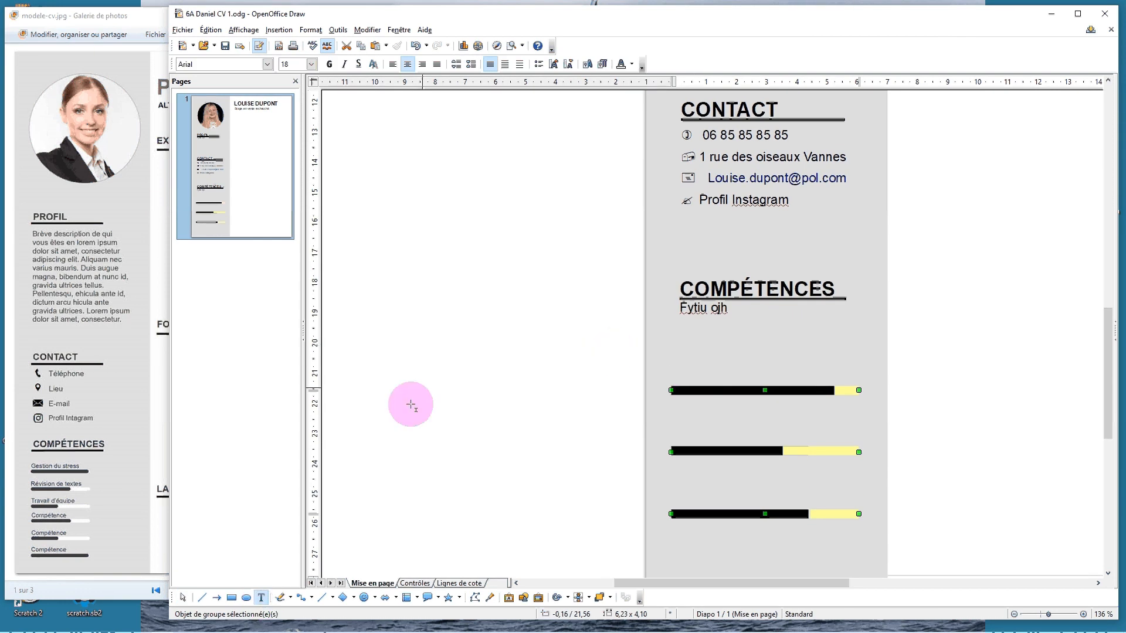
click(410, 331)
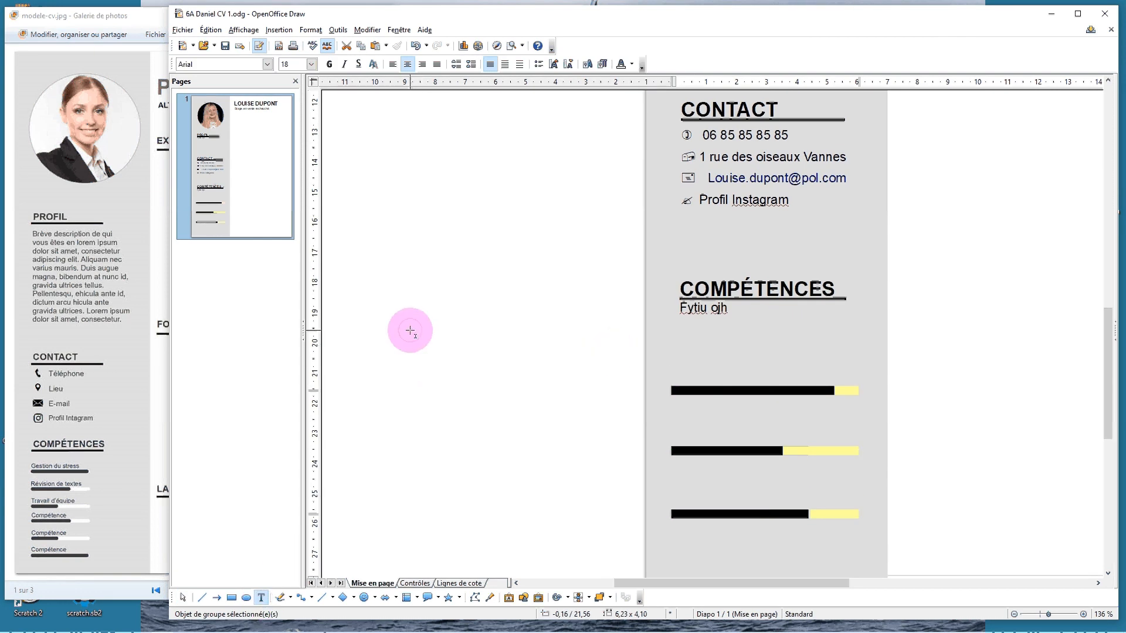
drag(410, 330, 568, 360)
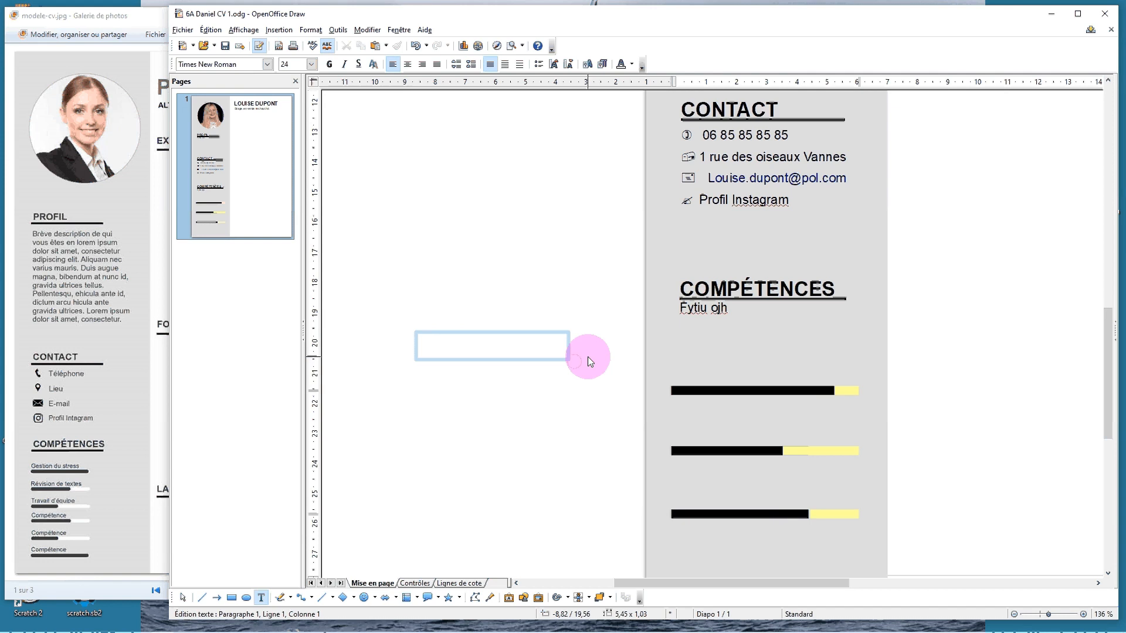
text(Ponc)
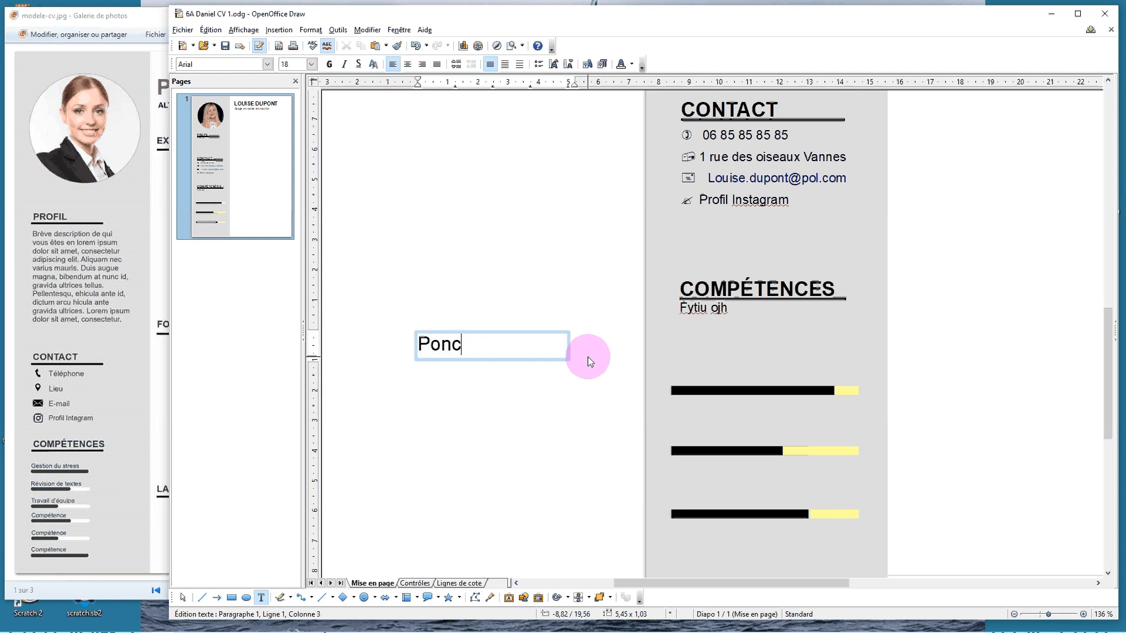
text(tualité)
- Check the font size of the contact details and set the Ponctualité text to the same size, 12 pt
scroll(639, 232, up, 2)
scroll(639, 233, down, 1)
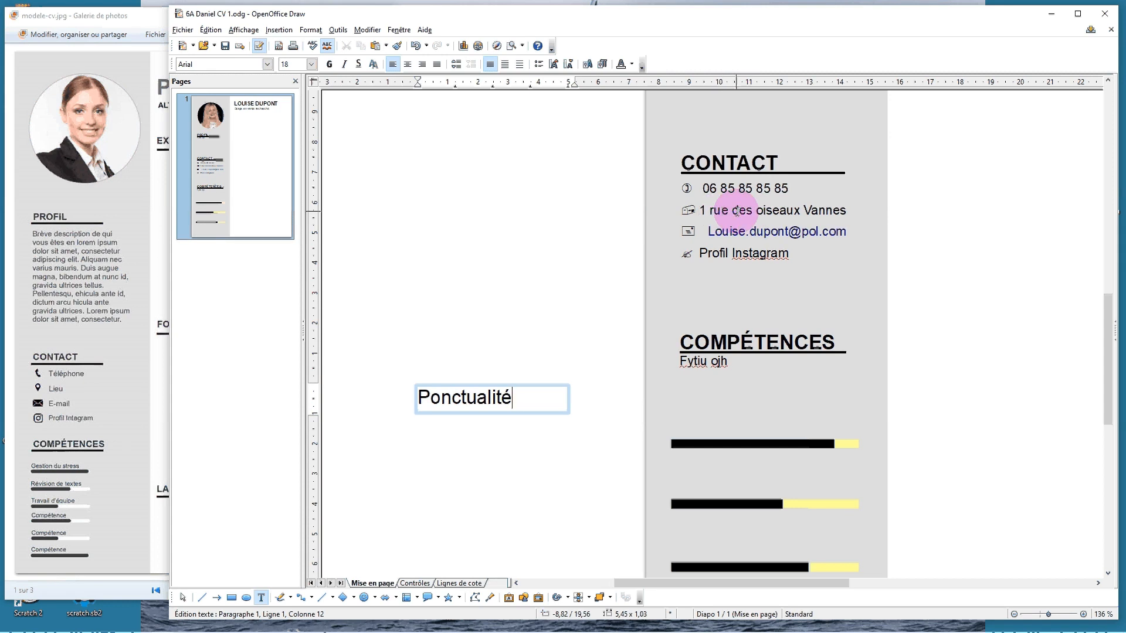
click(758, 211)
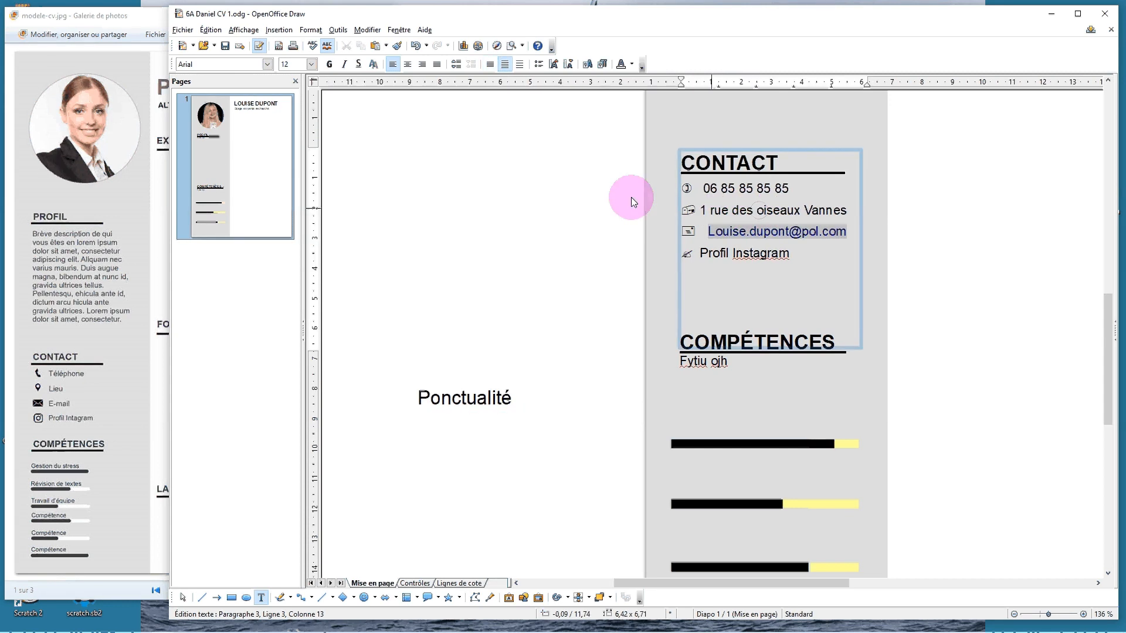
click(469, 399)
double_click(469, 399)
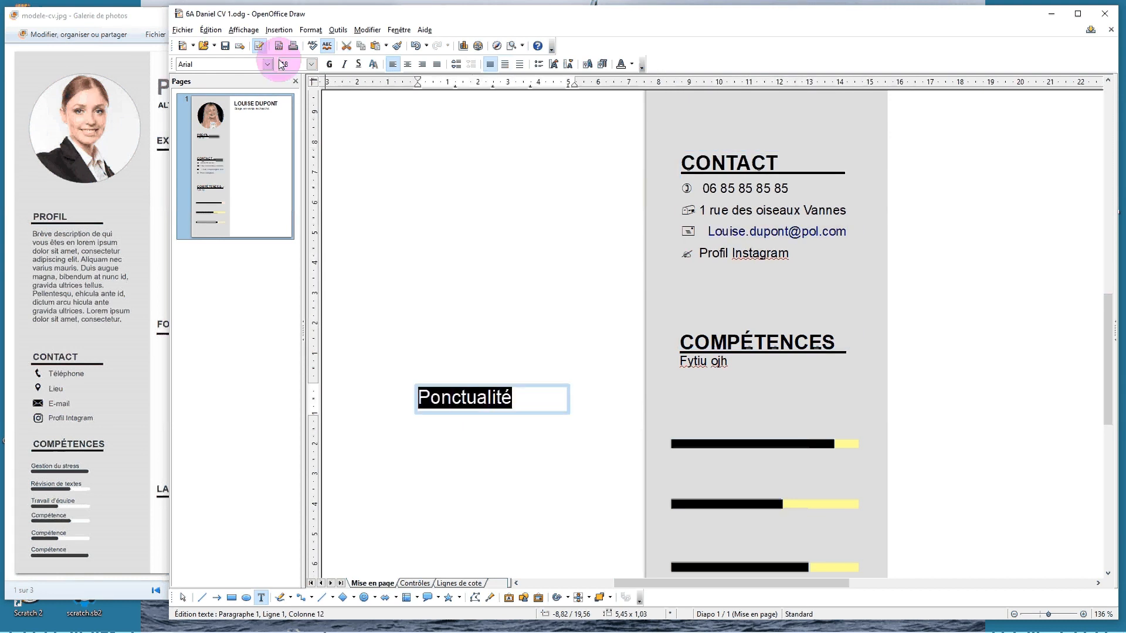
click(197, 61)
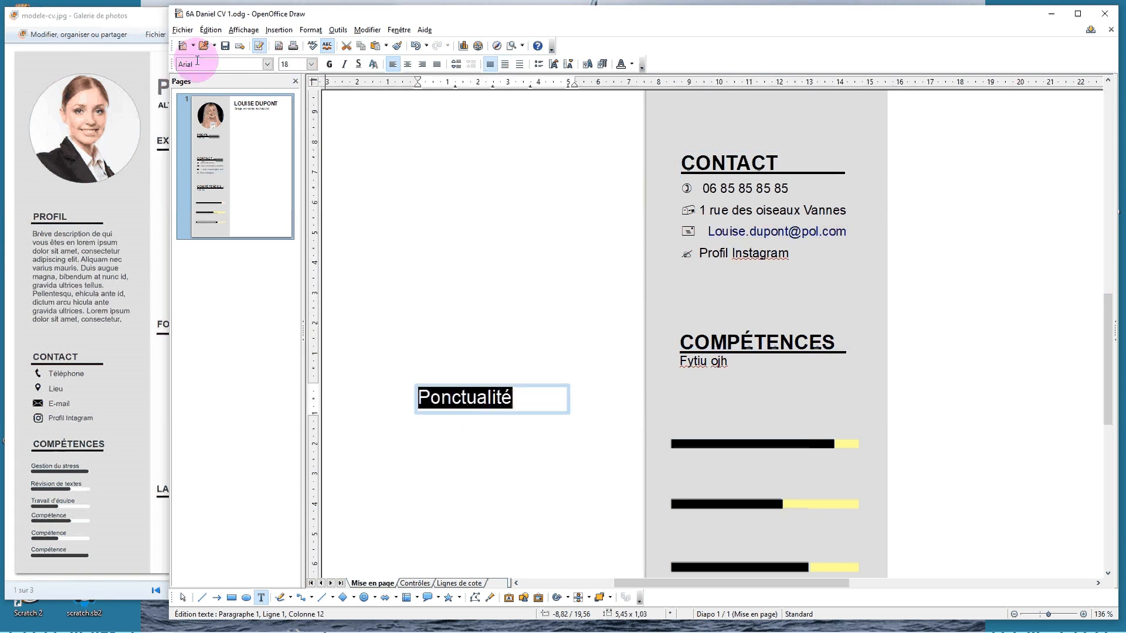
click(294, 67)
click(284, 76)
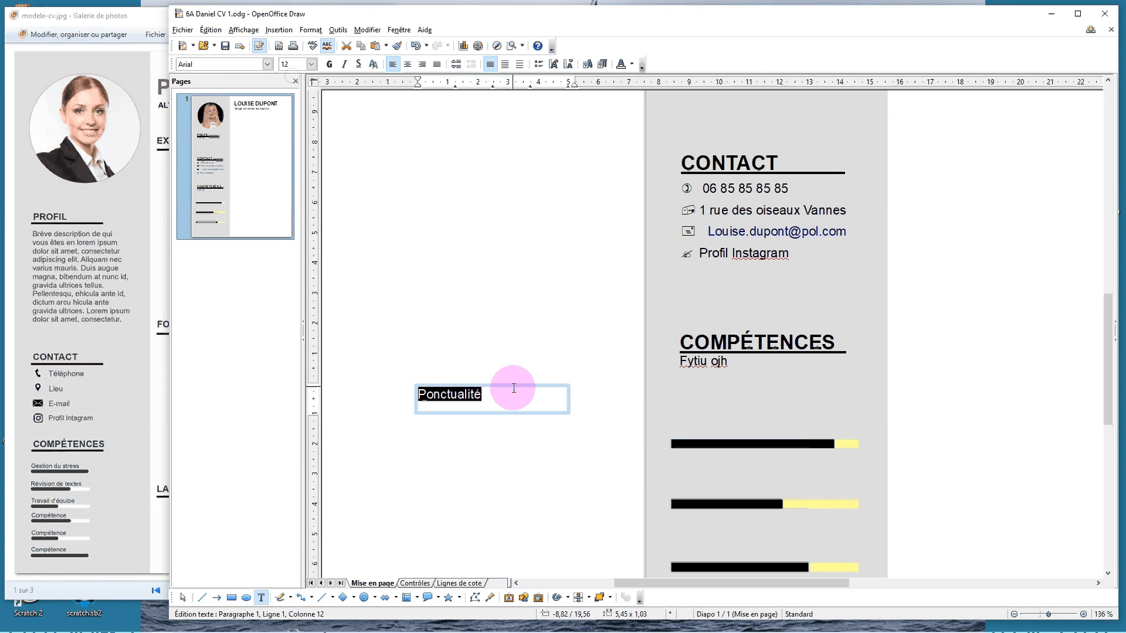
- Move the Ponctualité text box into the grey column directly above the first skill bar and deselect it
drag(518, 382, 771, 415)
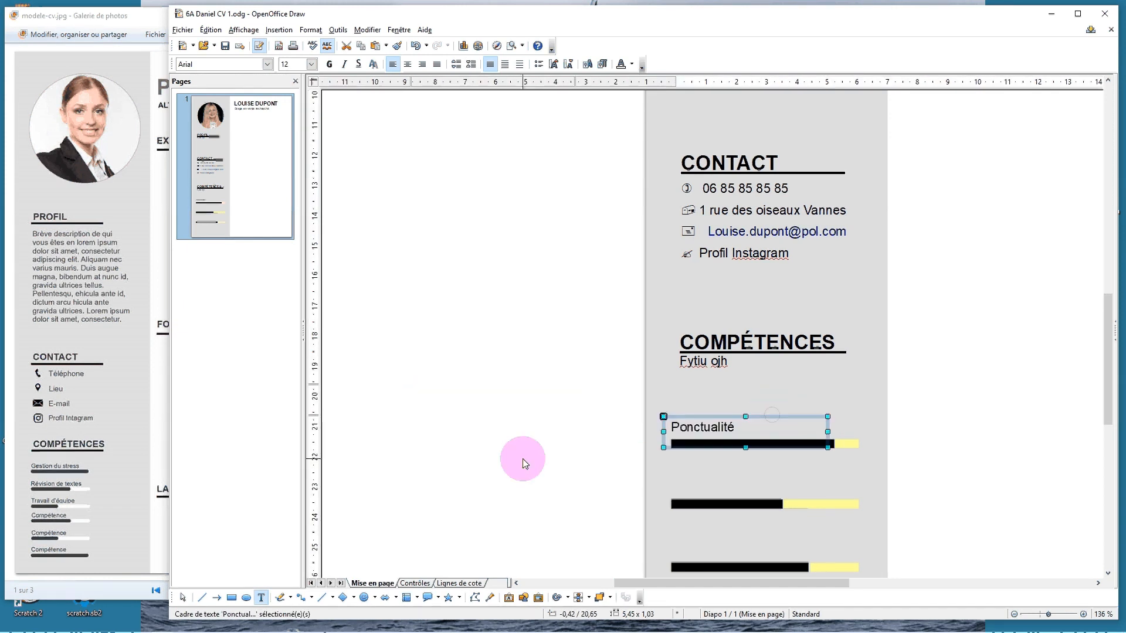
click(522, 459)
click(331, 466)
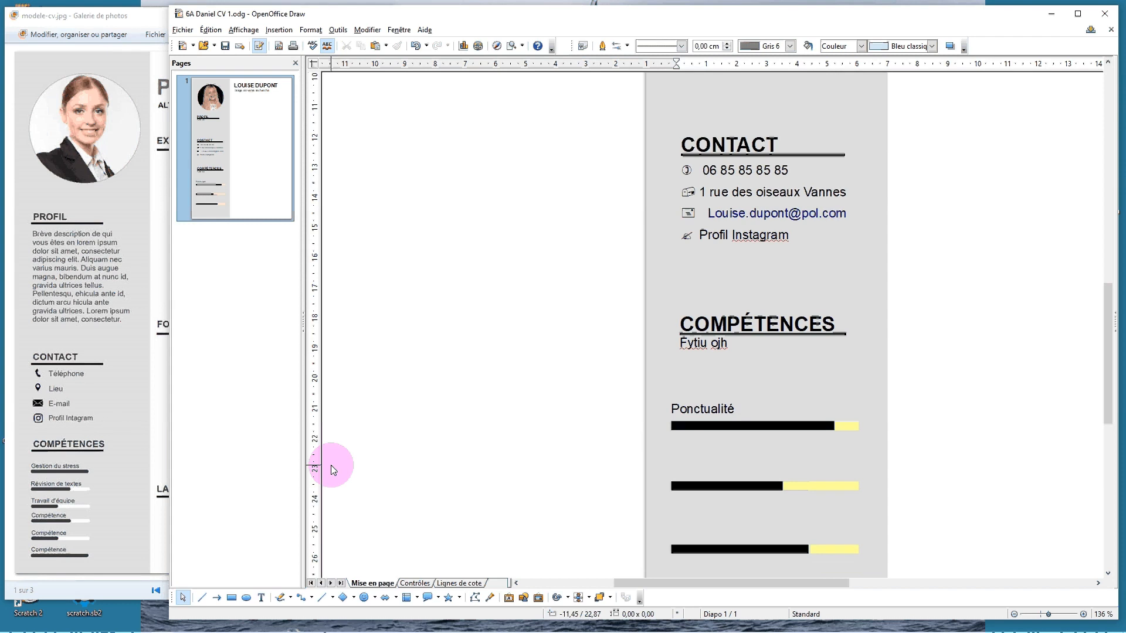
scroll(360, 451, down, 3)
scroll(360, 454, down, 3)
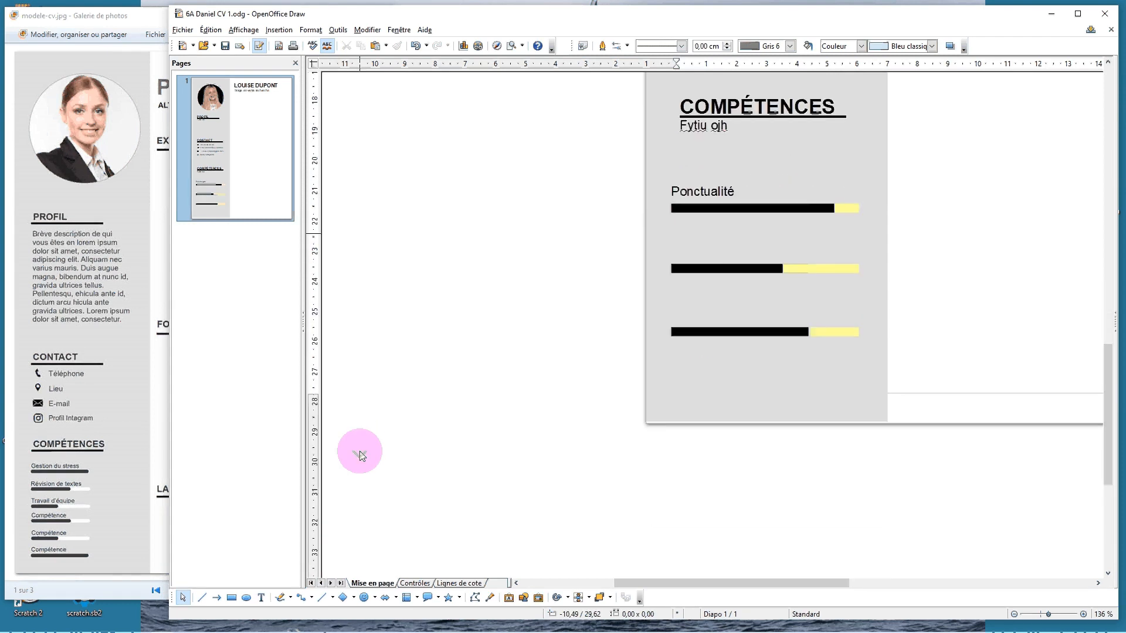
scroll(360, 454, up, 4)
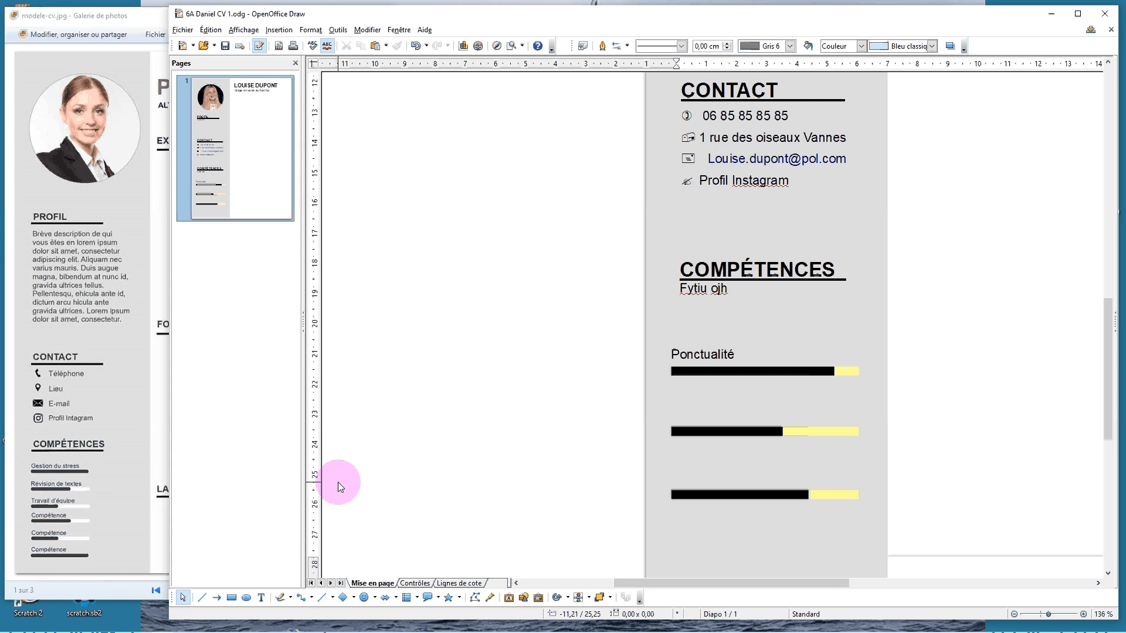
key(alt+Tab)
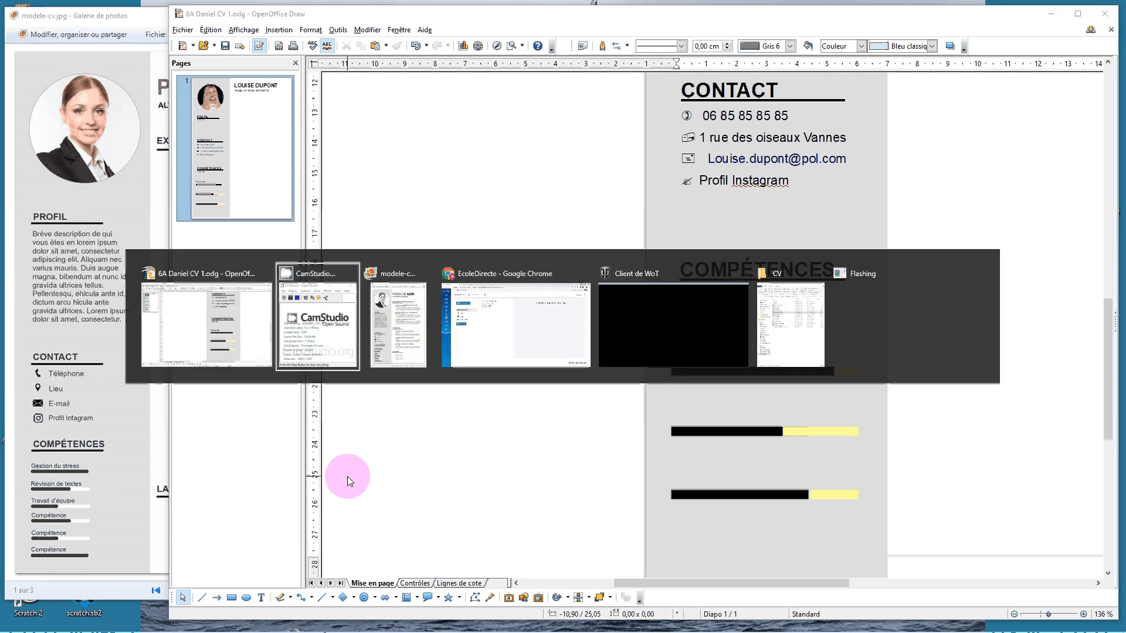
key(alt+Tab)
key(alt+Tab)
key(alt+shift+Tab)
key(alt+shift+Tab)
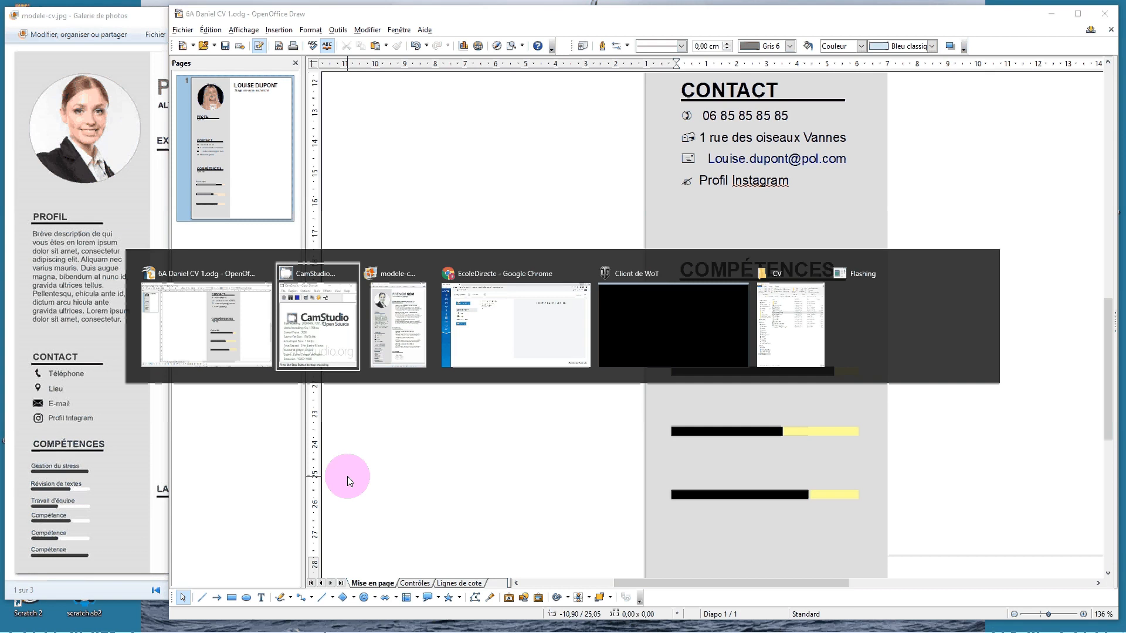